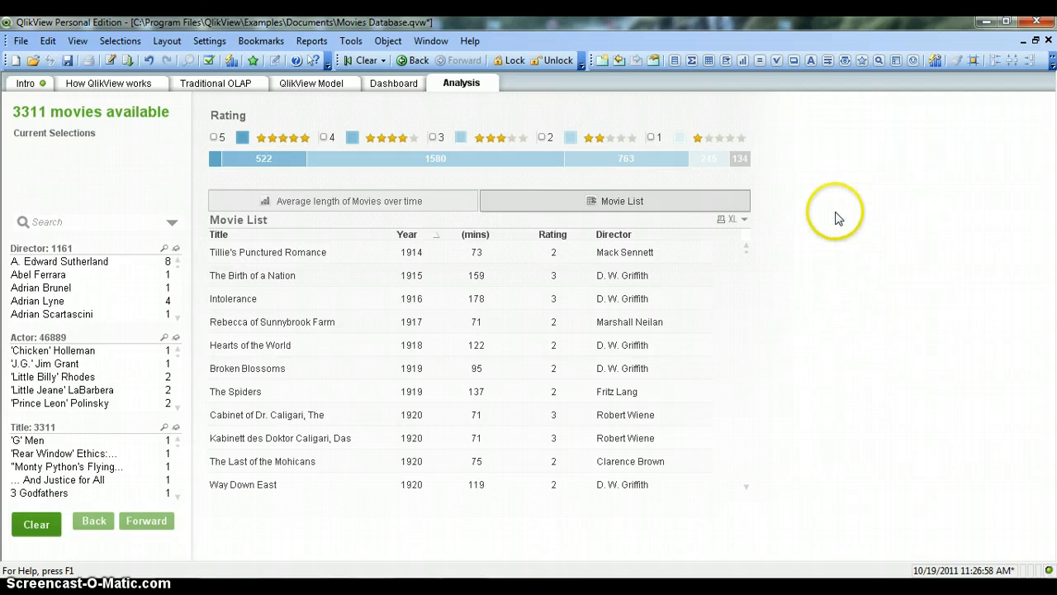
Step: Create a text object reading "This is QlikView Text Object." and place it beside the rating bar
{"action": "left_click", "coordinate": [813, 67]}
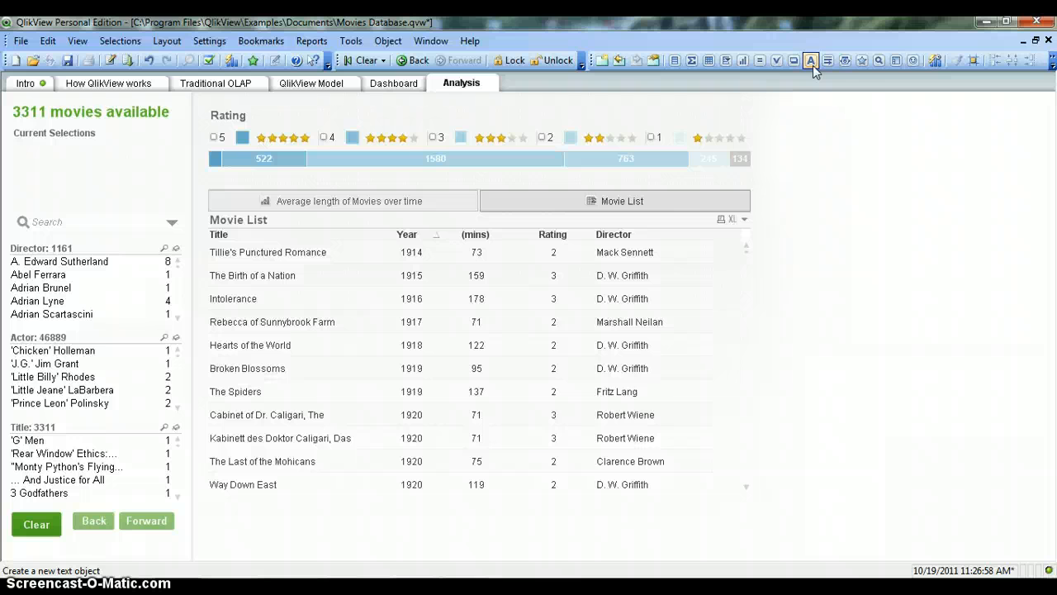
{"action": "right_click", "coordinate": [855, 219]}
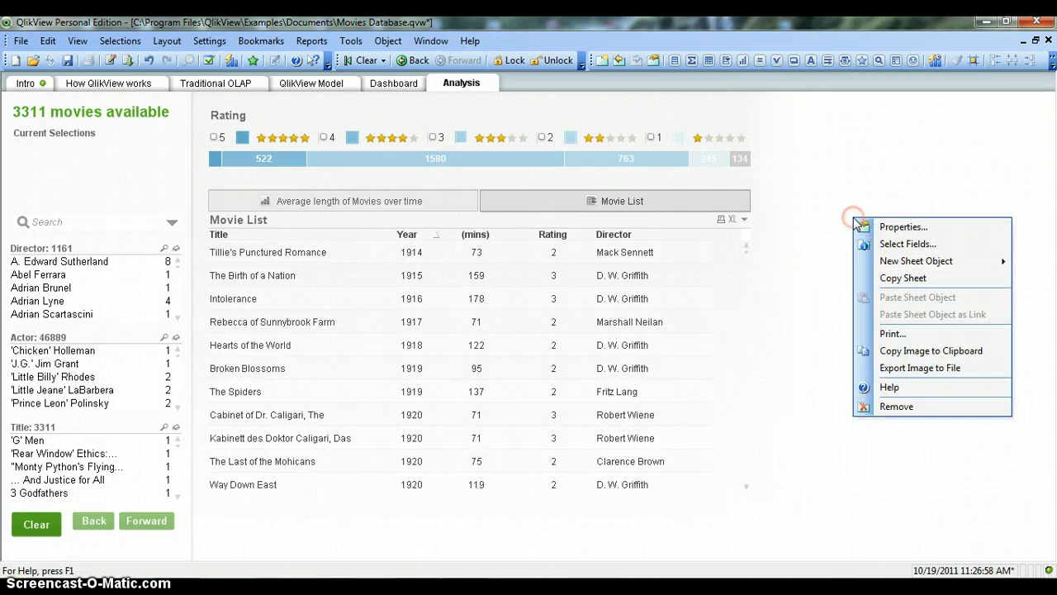
{"action": "left_click", "coordinate": [896, 263]}
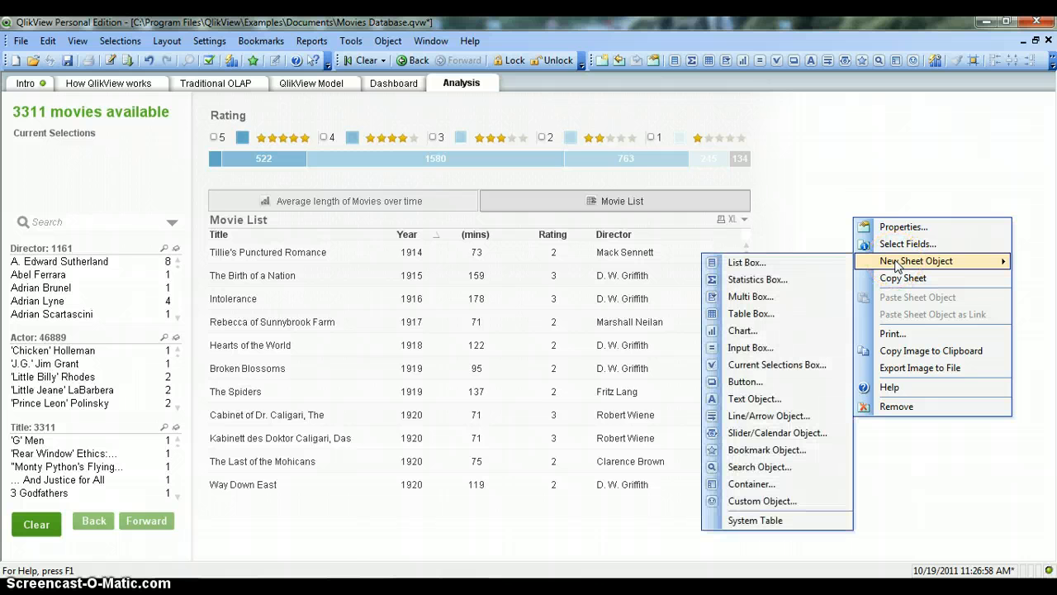
{"action": "left_click", "coordinate": [759, 402]}
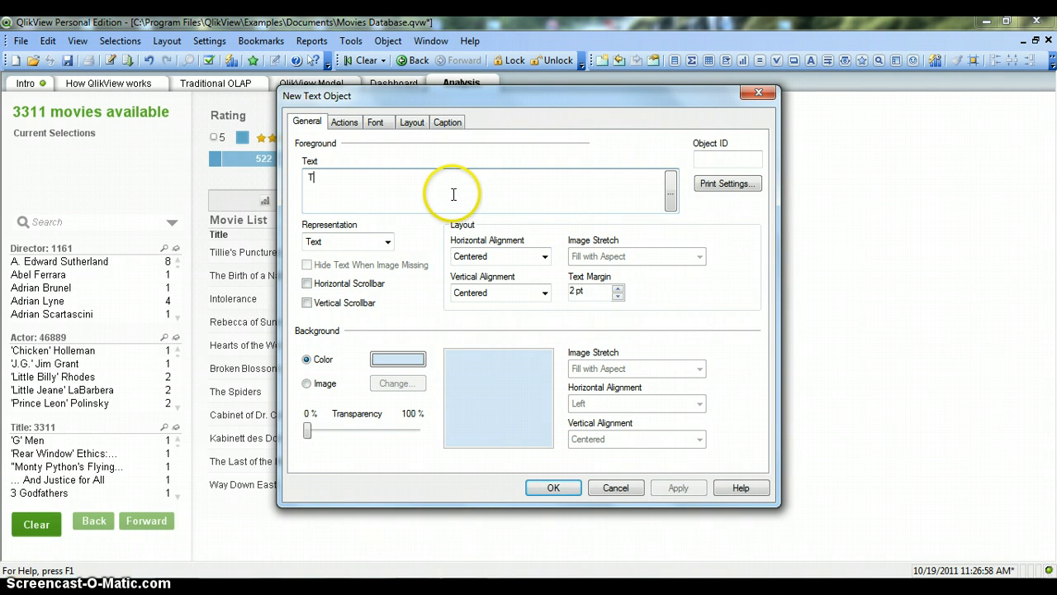
{"action": "type", "text": "This is QlikView Text Object."}
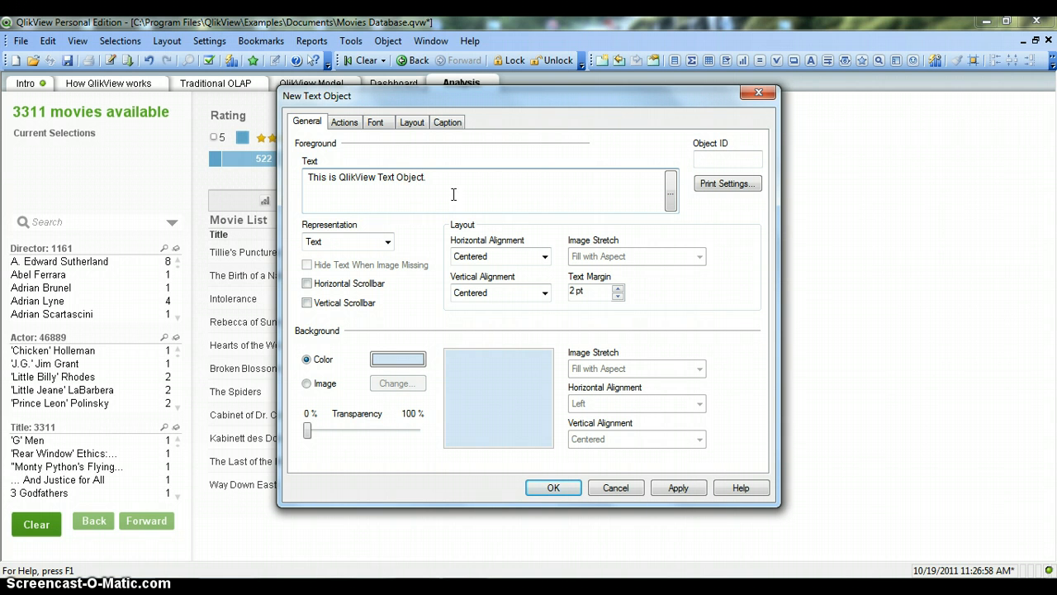
{"action": "left_click", "coordinate": [551, 487]}
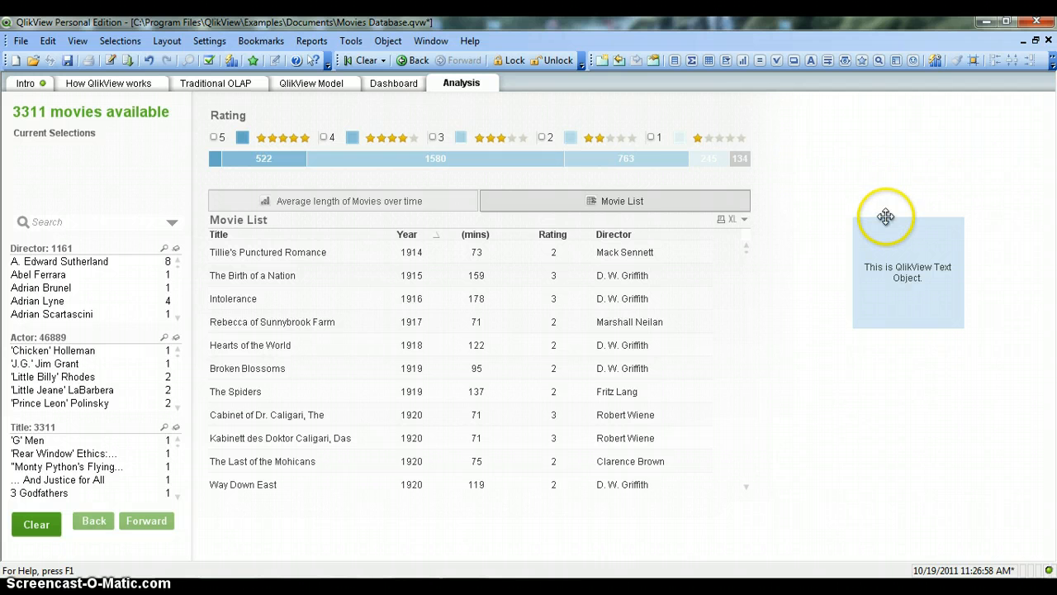
{"action": "left_click_drag", "start_coordinate": [885, 217], "coordinate": [800, 122]}
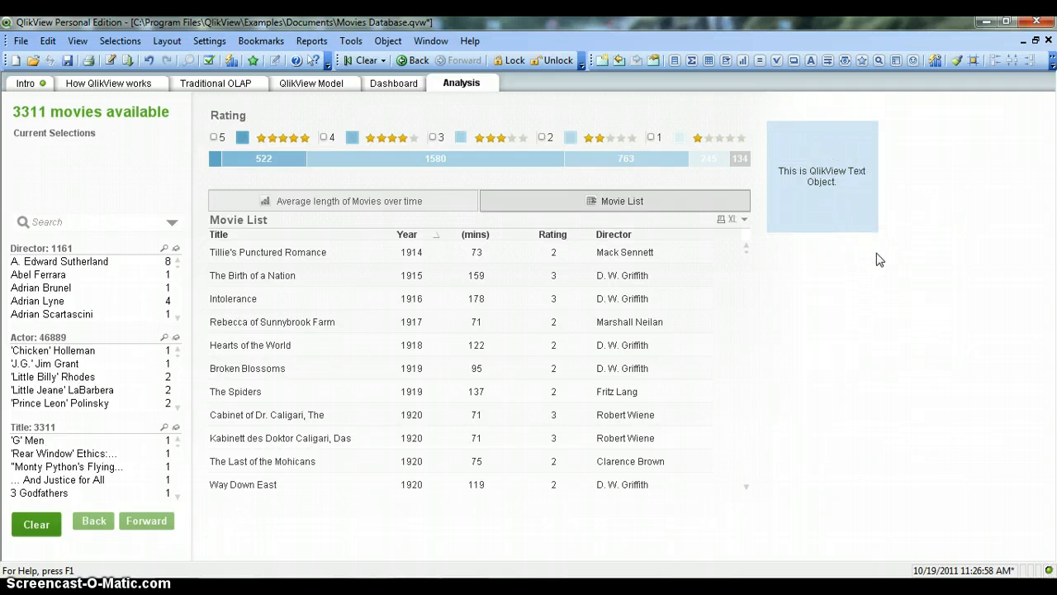
Step: Filter the movies by director Adrian Brunel and actor Esme Percy
{"action": "left_click", "coordinate": [78, 290]}
{"action": "left_click", "coordinate": [90, 363]}
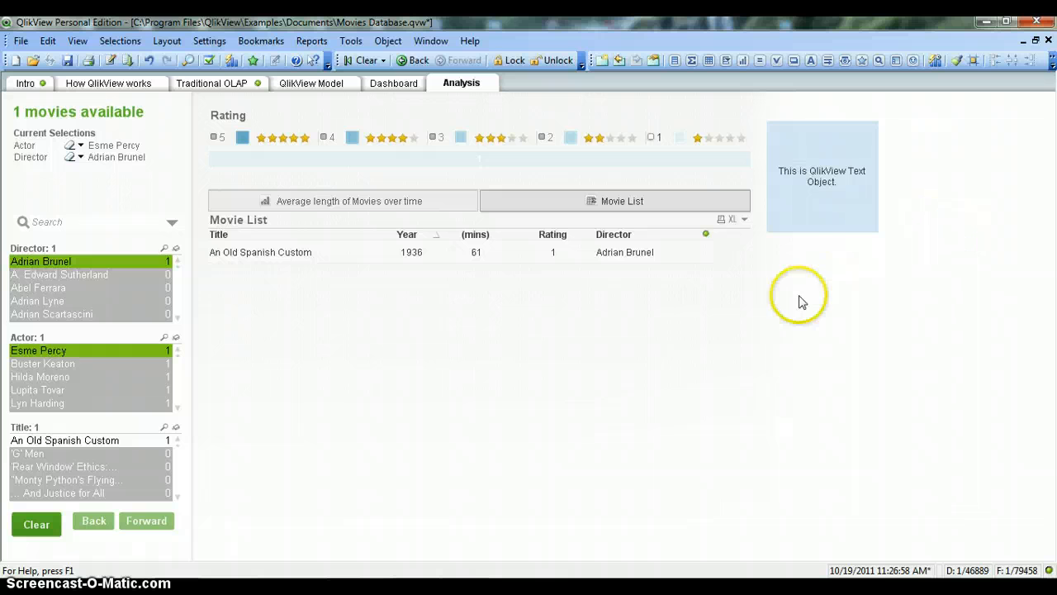
Step: Set the base color of the text object's background to white
{"action": "right_click", "coordinate": [821, 157]}
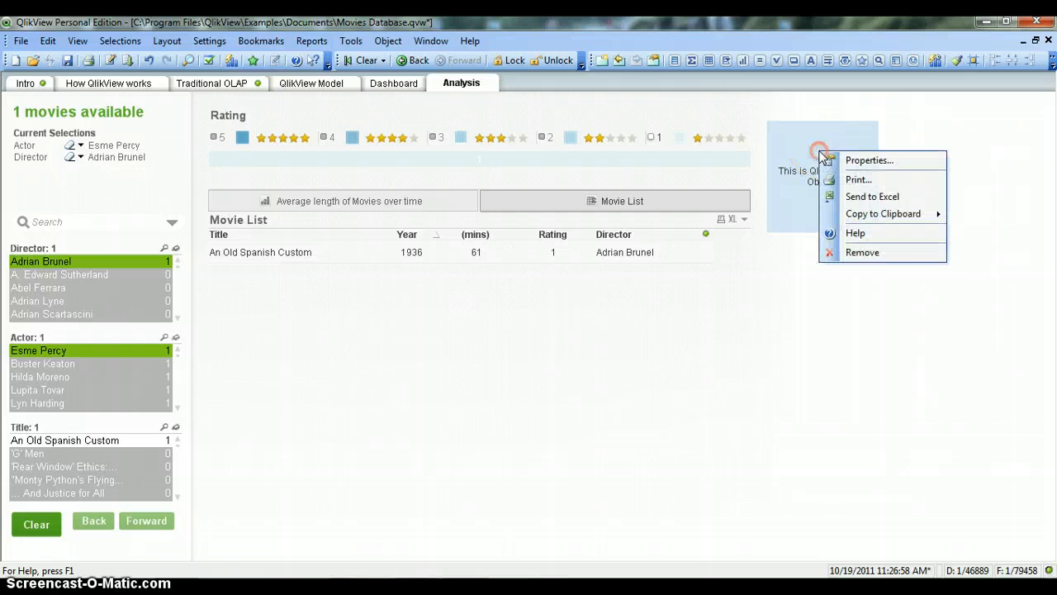
{"action": "left_click", "coordinate": [849, 163]}
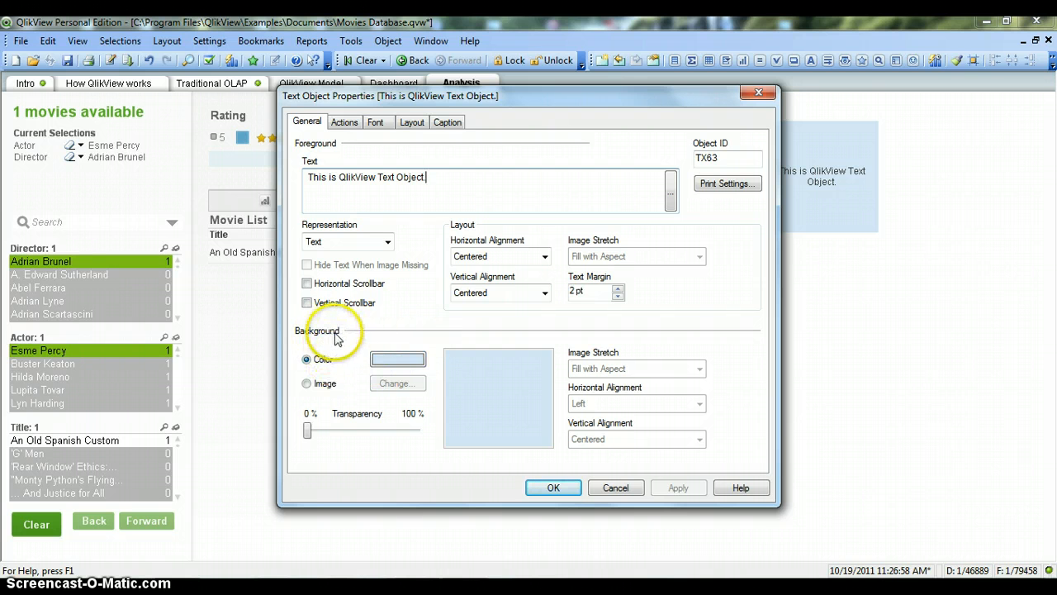
{"action": "left_click", "coordinate": [382, 359]}
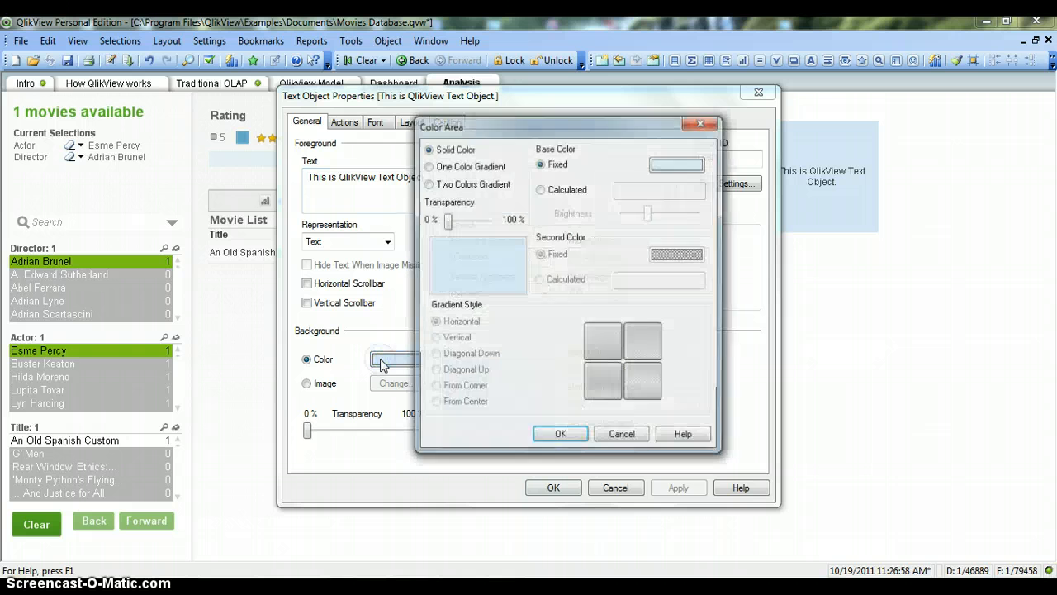
{"action": "left_click", "coordinate": [665, 165]}
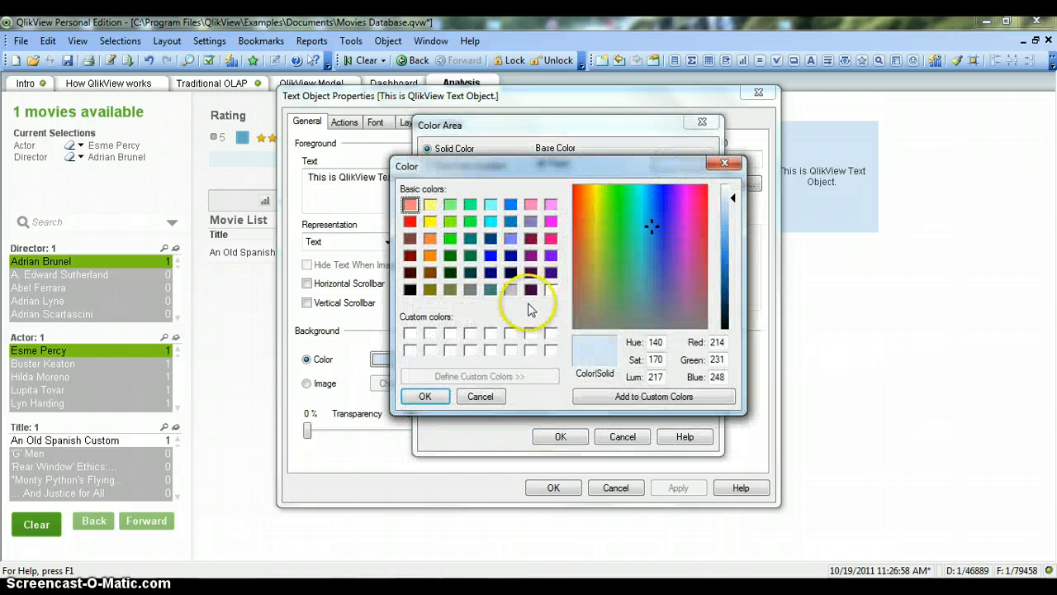
{"action": "left_click", "coordinate": [550, 291]}
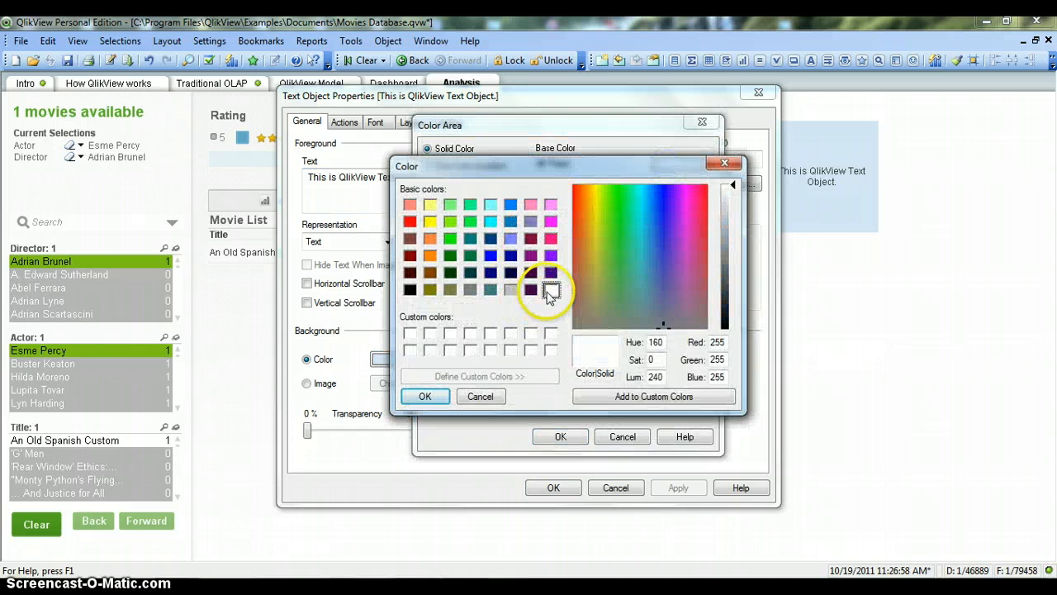
{"action": "left_click", "coordinate": [426, 396]}
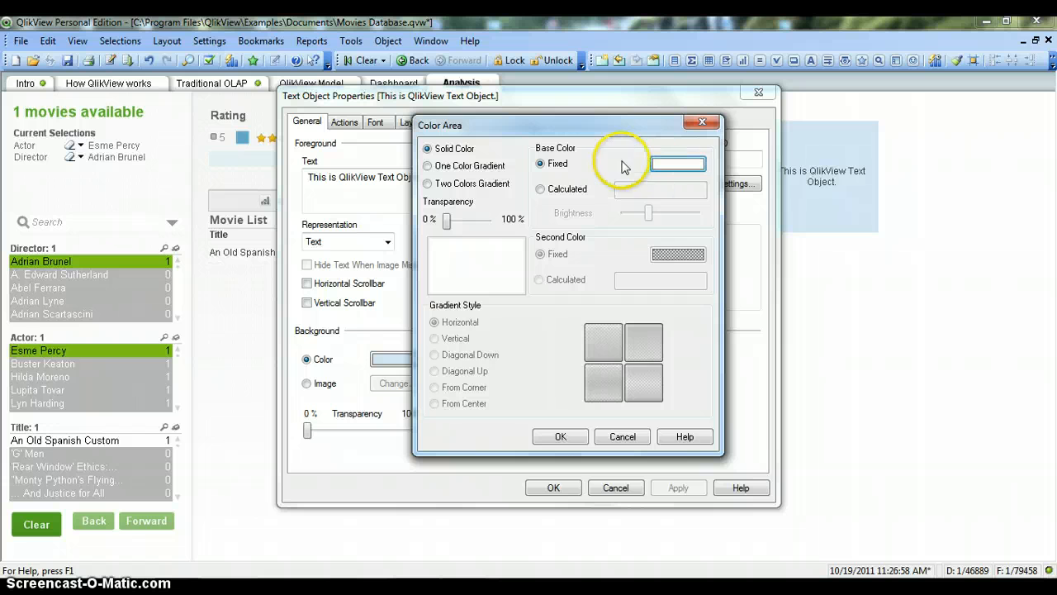
Step: Try a one-color gradient in Vertical and Diagonal Down styles, and a two-color gradient, for the text object's background
{"action": "left_click", "coordinate": [483, 166]}
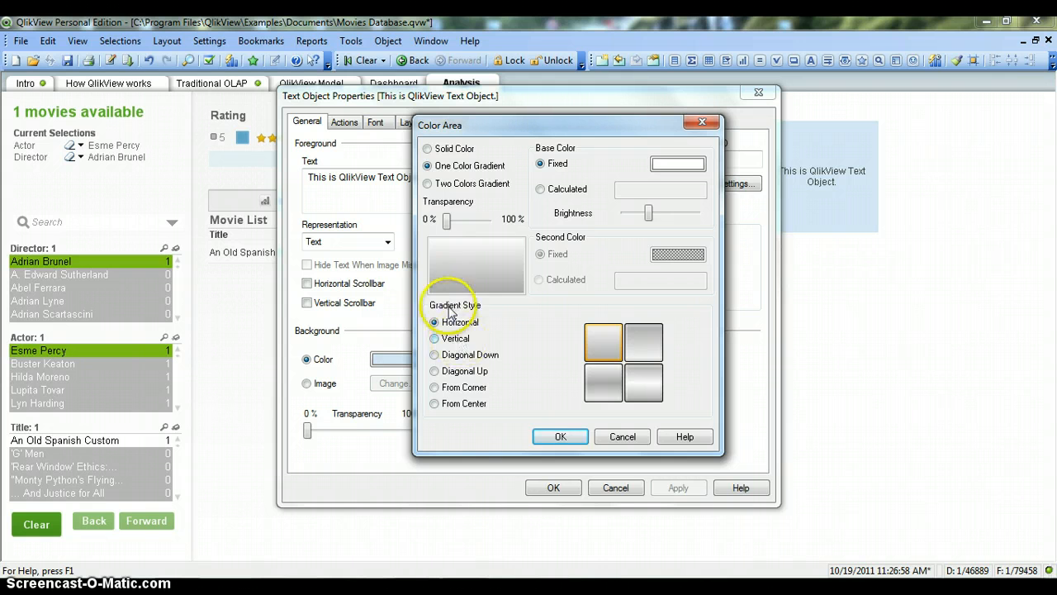
{"action": "left_click", "coordinate": [446, 339]}
{"action": "left_click", "coordinate": [455, 357]}
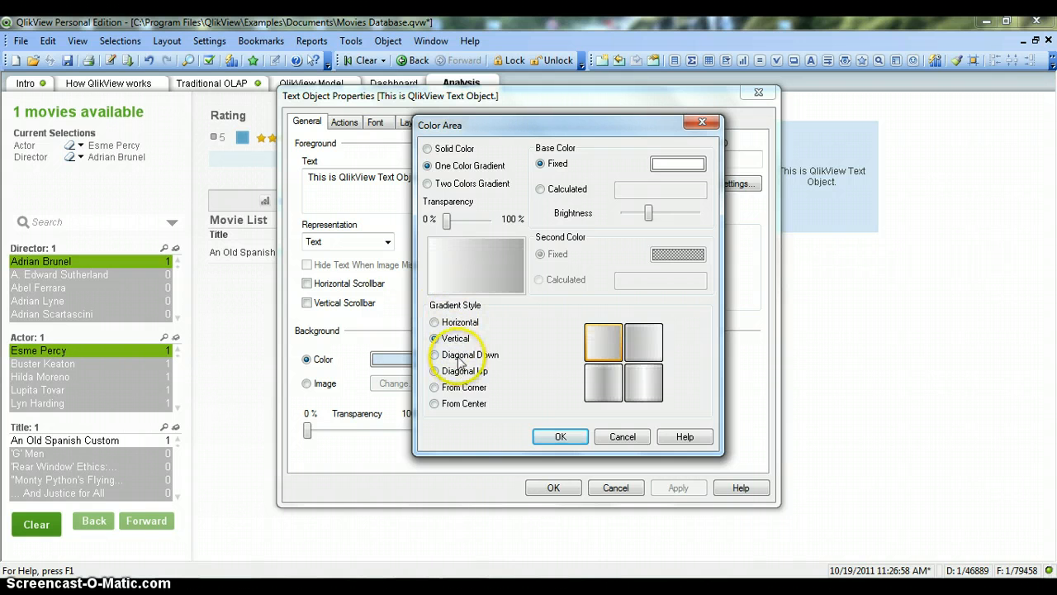
{"action": "left_click", "coordinate": [598, 382]}
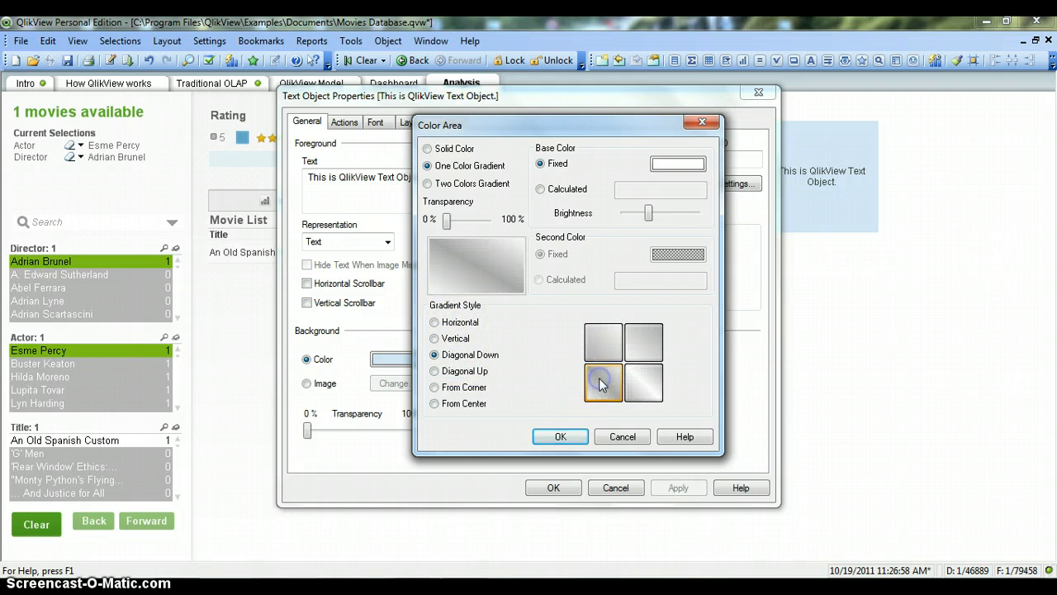
{"action": "left_click", "coordinate": [483, 183]}
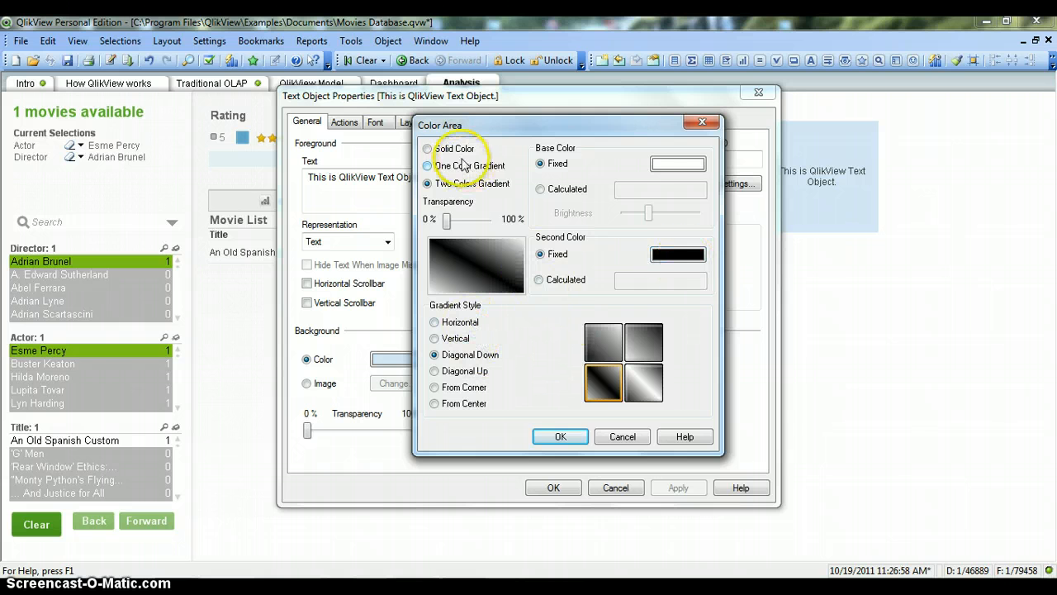
Step: Use a solid color for the background and apply it to the text object
{"action": "left_click", "coordinate": [457, 150]}
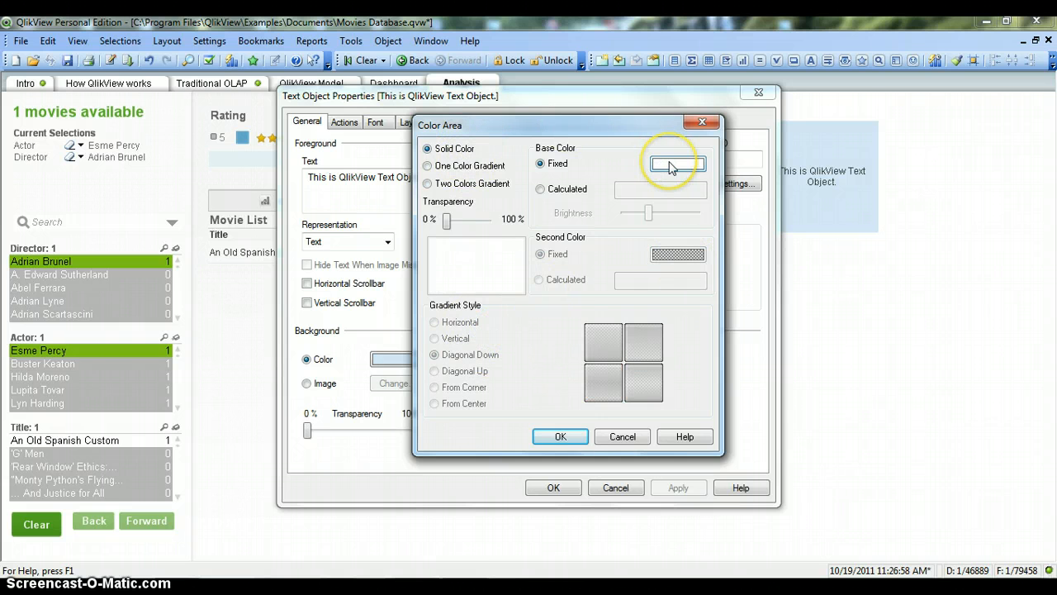
{"action": "left_click", "coordinate": [562, 433]}
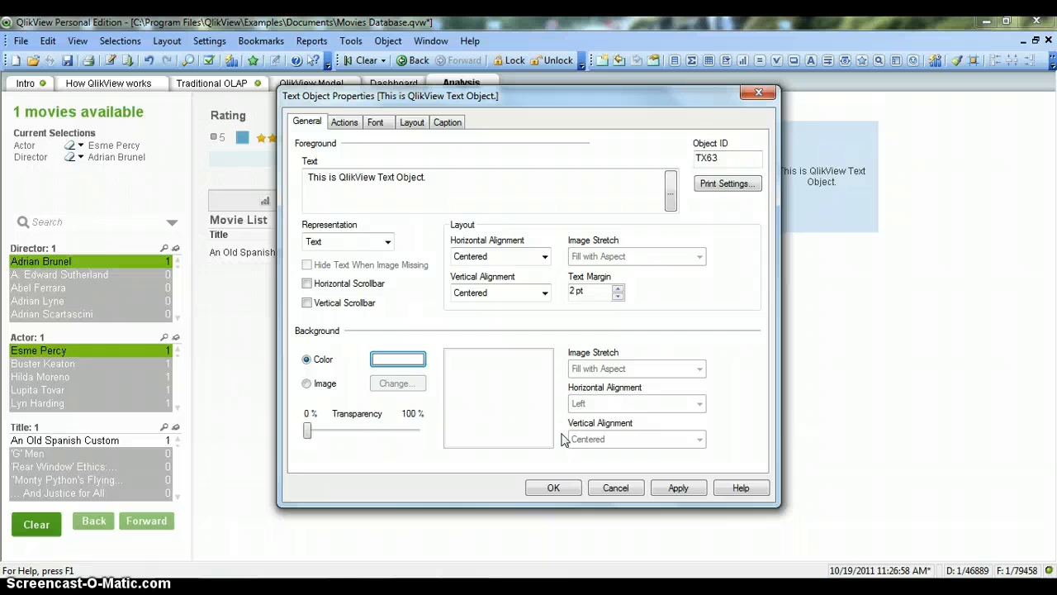
{"action": "left_click", "coordinate": [554, 487]}
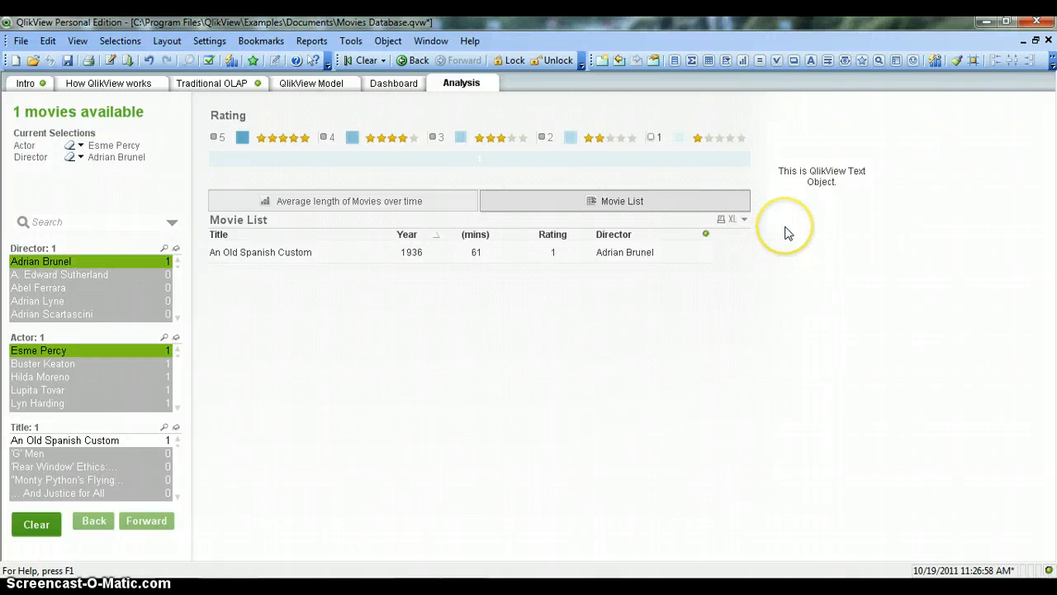
Step: Reopen the properties of the text object
{"action": "right_click", "coordinate": [818, 174]}
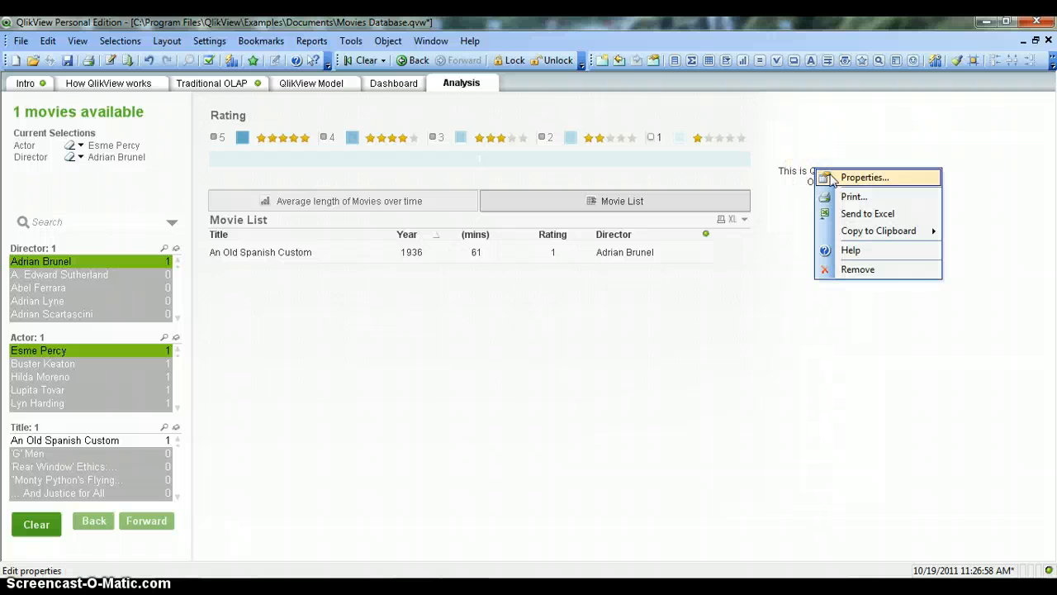
{"action": "left_click", "coordinate": [834, 175]}
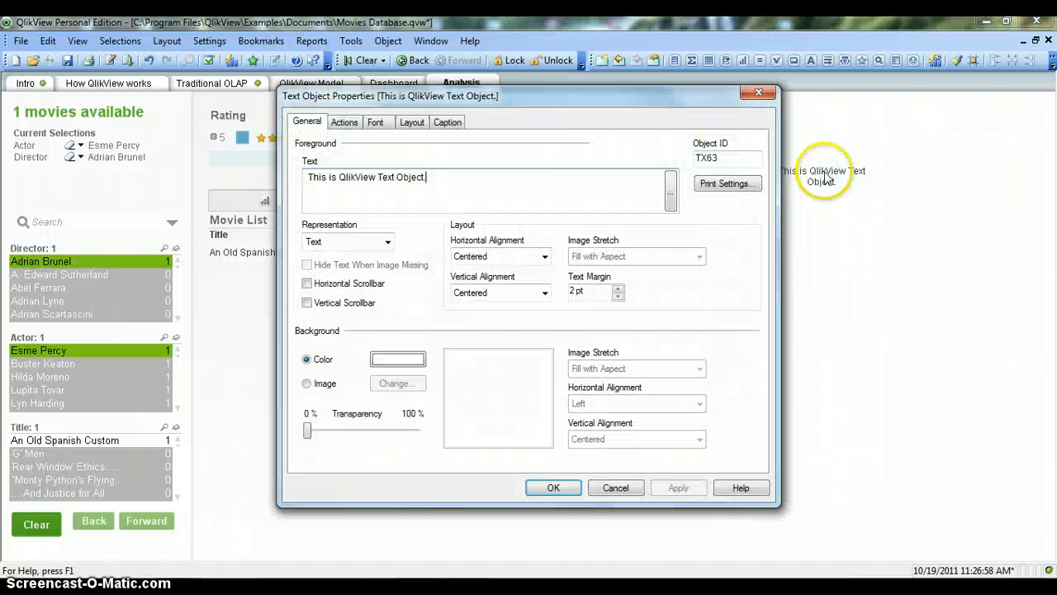
Step: Try an image background by browsing the My Pictures folder, and return to the color background
{"action": "left_click", "coordinate": [320, 382]}
{"action": "left_click", "coordinate": [392, 382]}
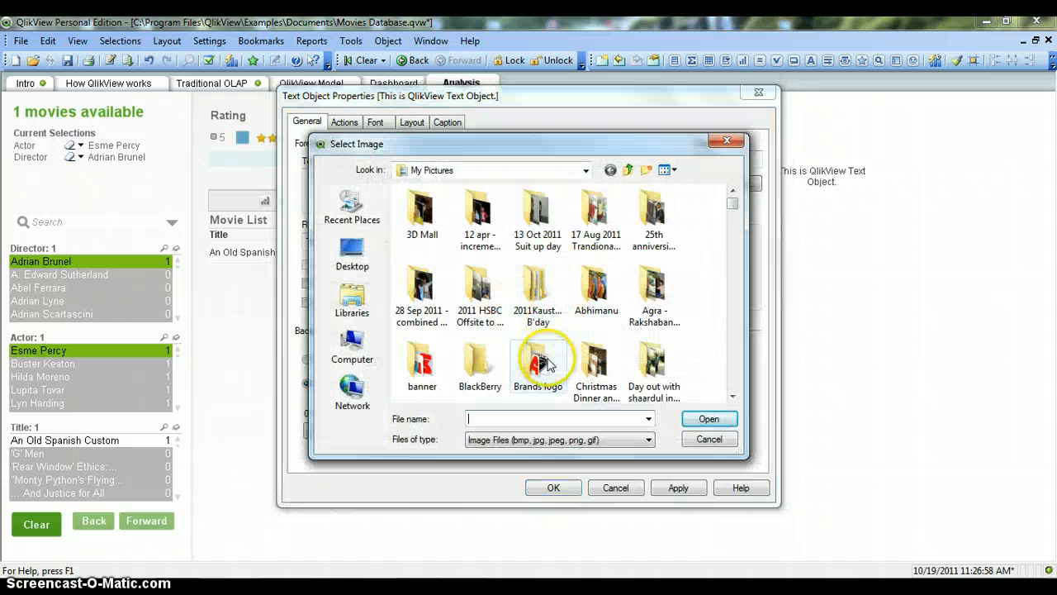
{"action": "left_click_drag", "start_coordinate": [732, 206], "coordinate": [732, 231]}
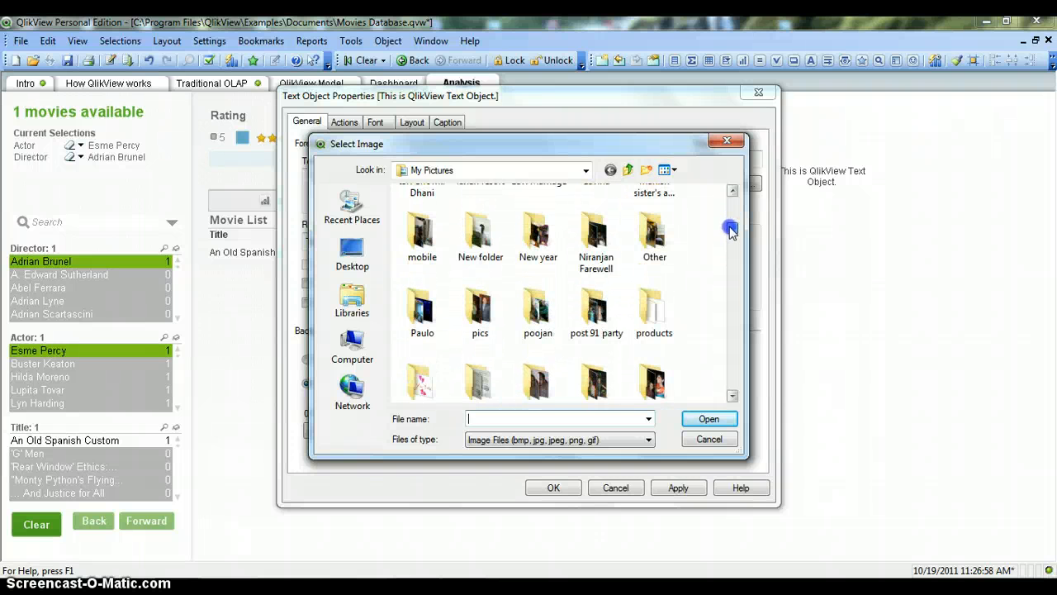
{"action": "left_click", "coordinate": [709, 439]}
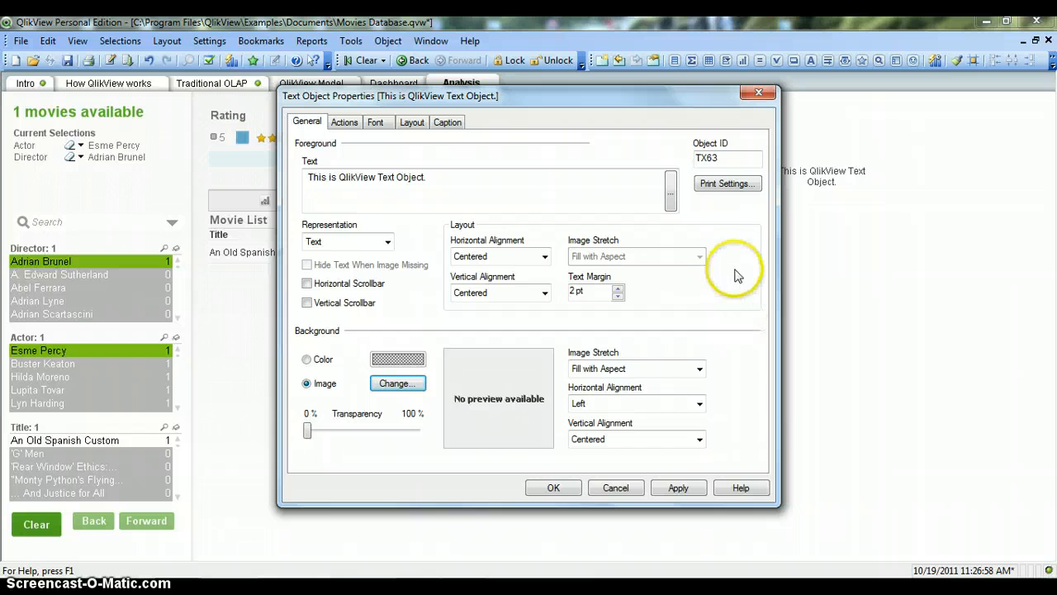
{"action": "left_click", "coordinate": [542, 206]}
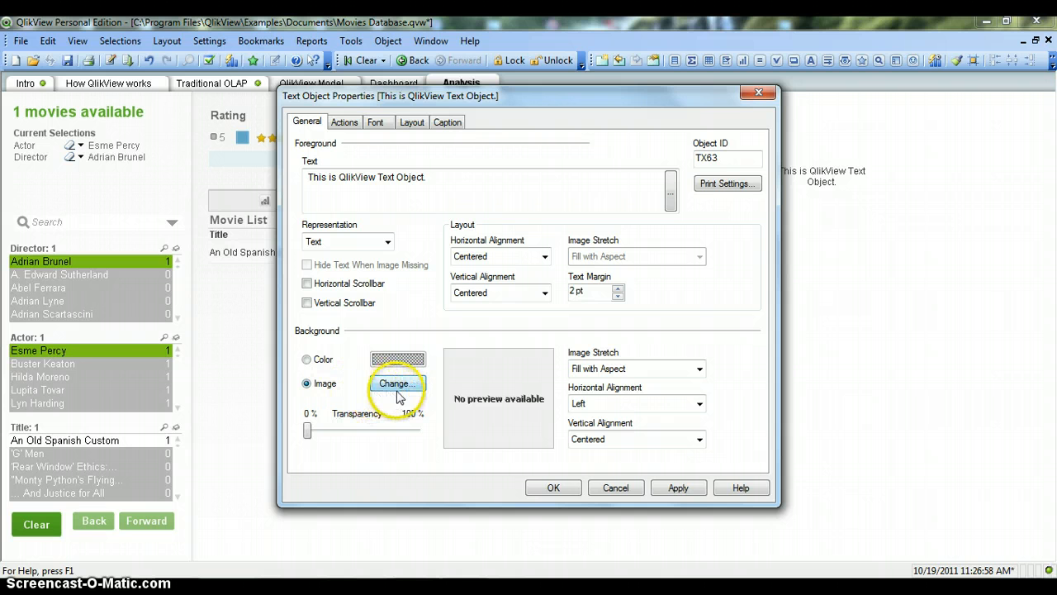
{"action": "left_click", "coordinate": [323, 360]}
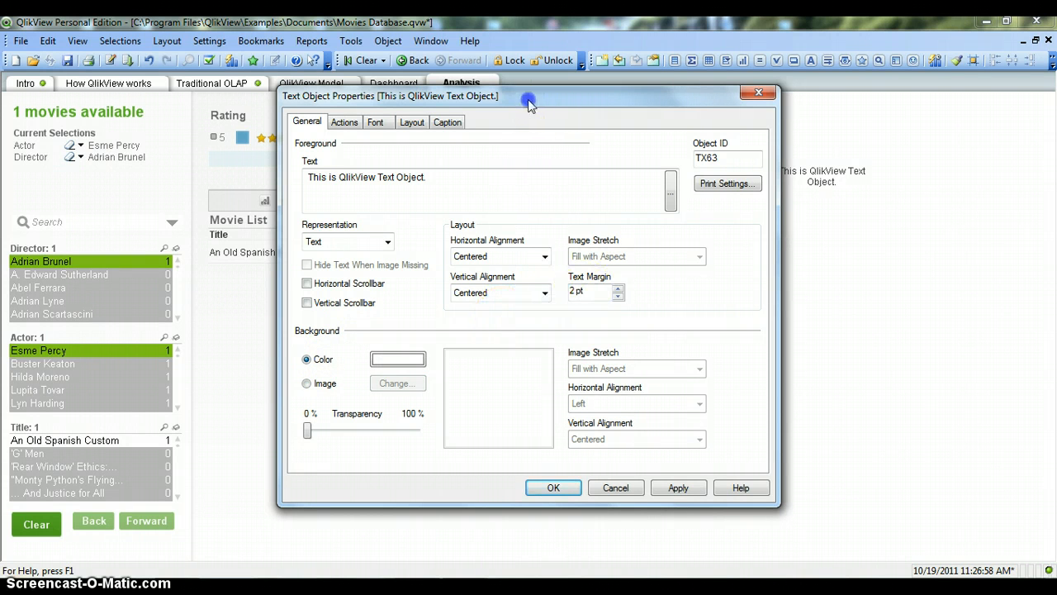
Step: Look over the horizontal alignment options and apply a Top vertical alignment to the text object
{"action": "left_click_drag", "start_coordinate": [516, 99], "coordinate": [413, 103]}
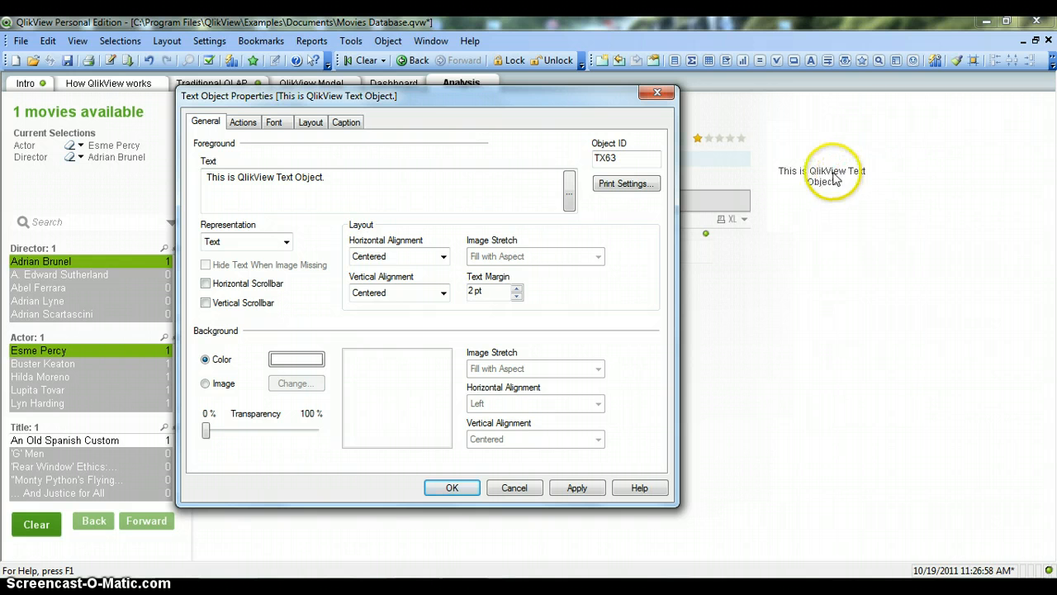
{"action": "left_click", "coordinate": [444, 257]}
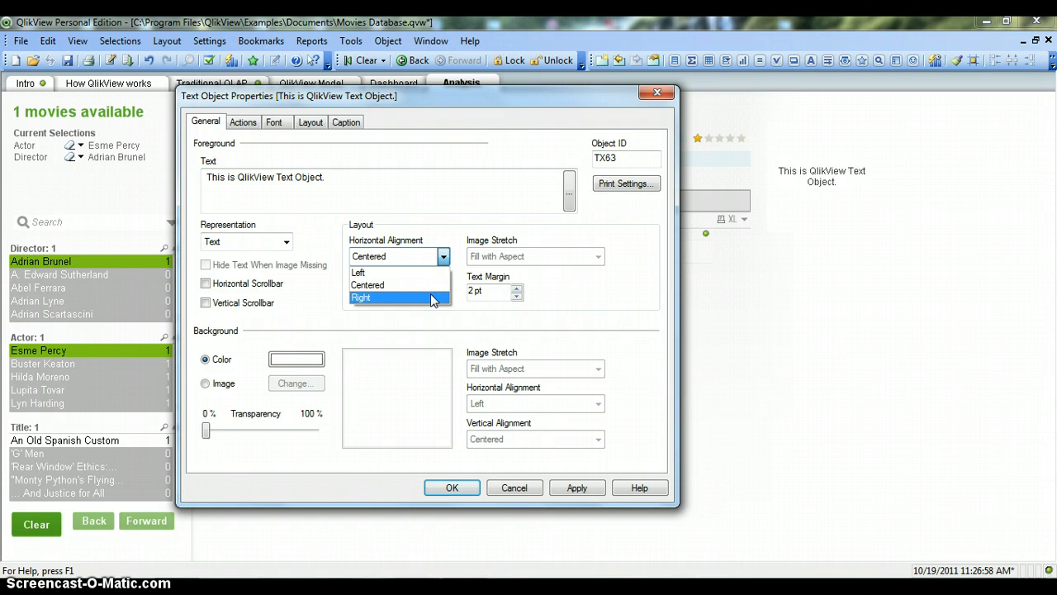
{"action": "left_click", "coordinate": [444, 257]}
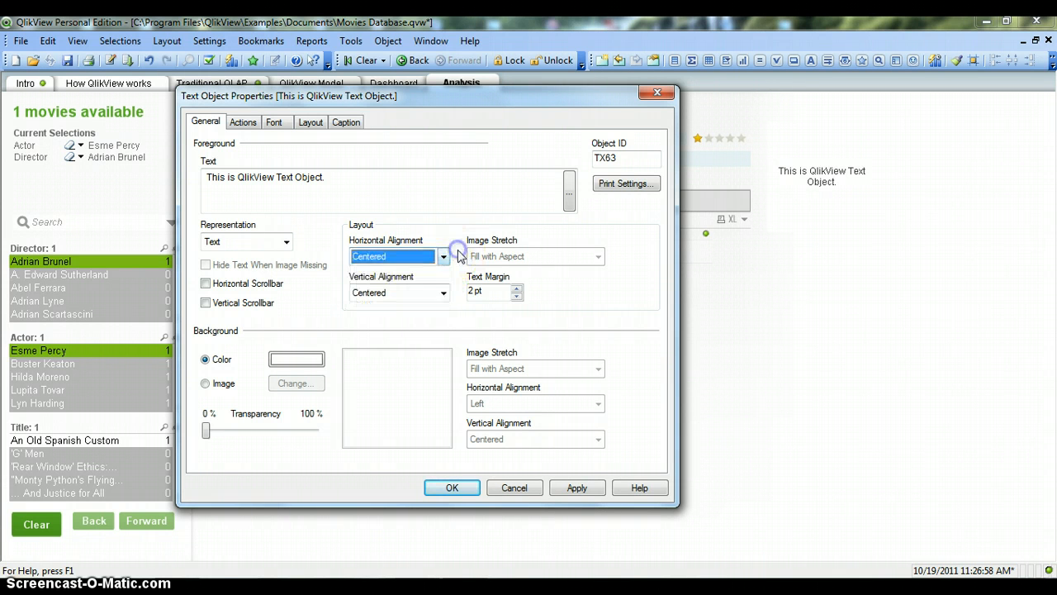
{"action": "left_click", "coordinate": [444, 294]}
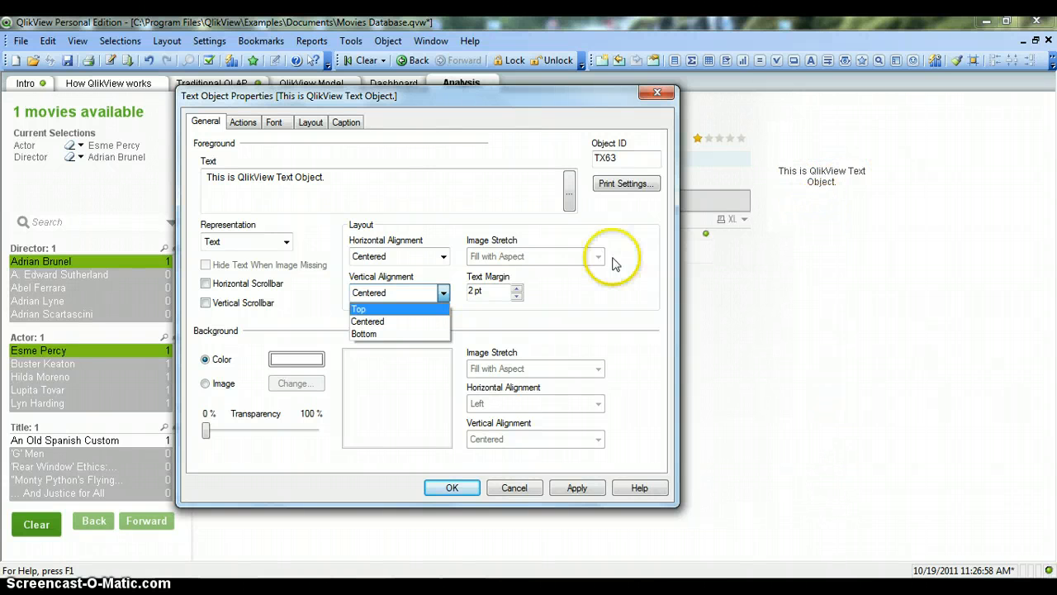
{"action": "left_click", "coordinate": [413, 311]}
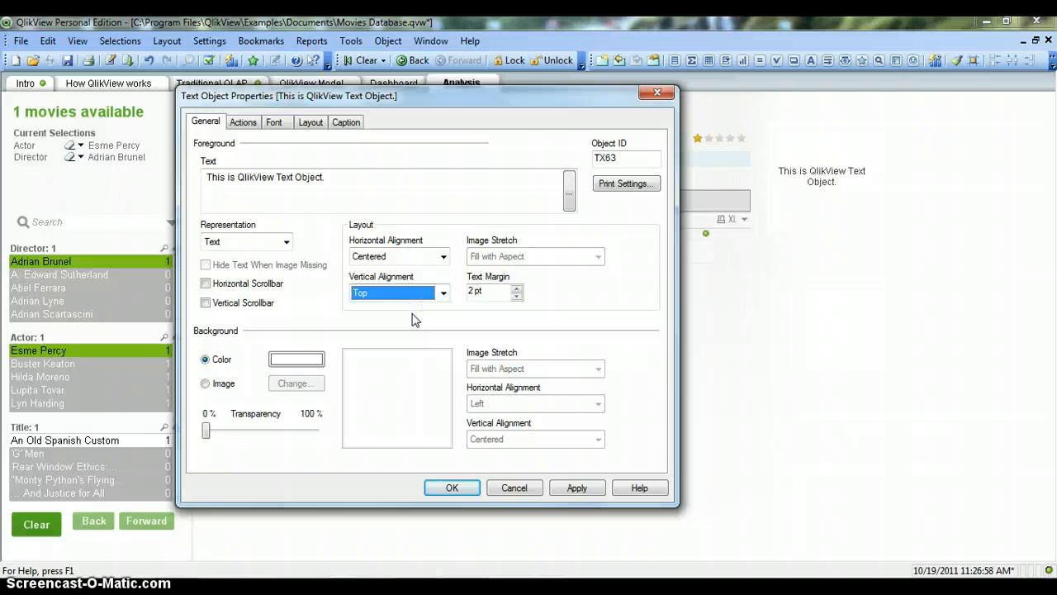
{"action": "left_click", "coordinate": [570, 489]}
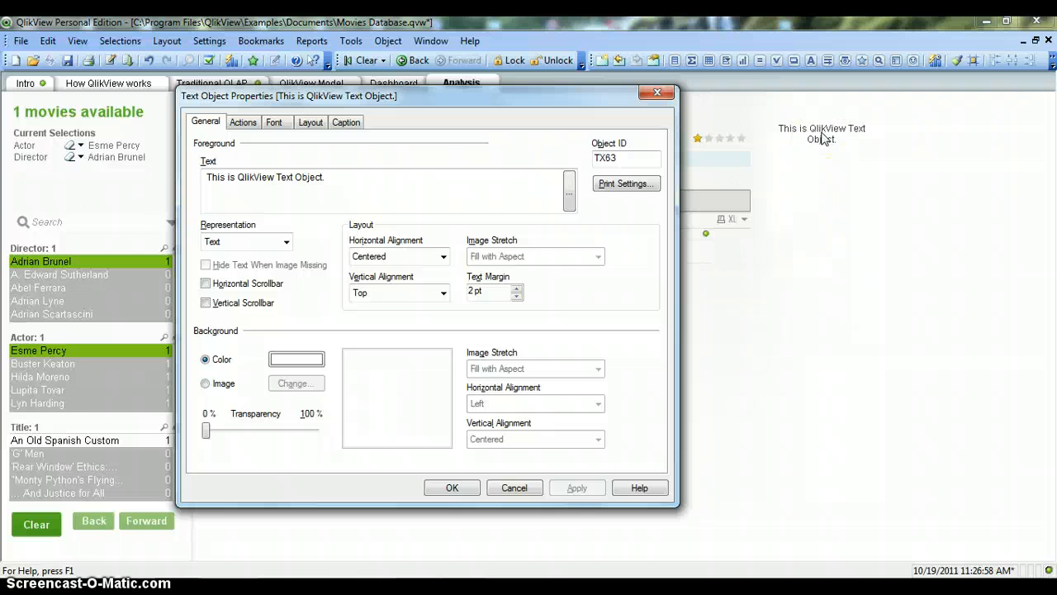
Step: Try a Bottom vertical alignment on the text object and apply it
{"action": "left_click", "coordinate": [440, 293]}
{"action": "left_click", "coordinate": [428, 333]}
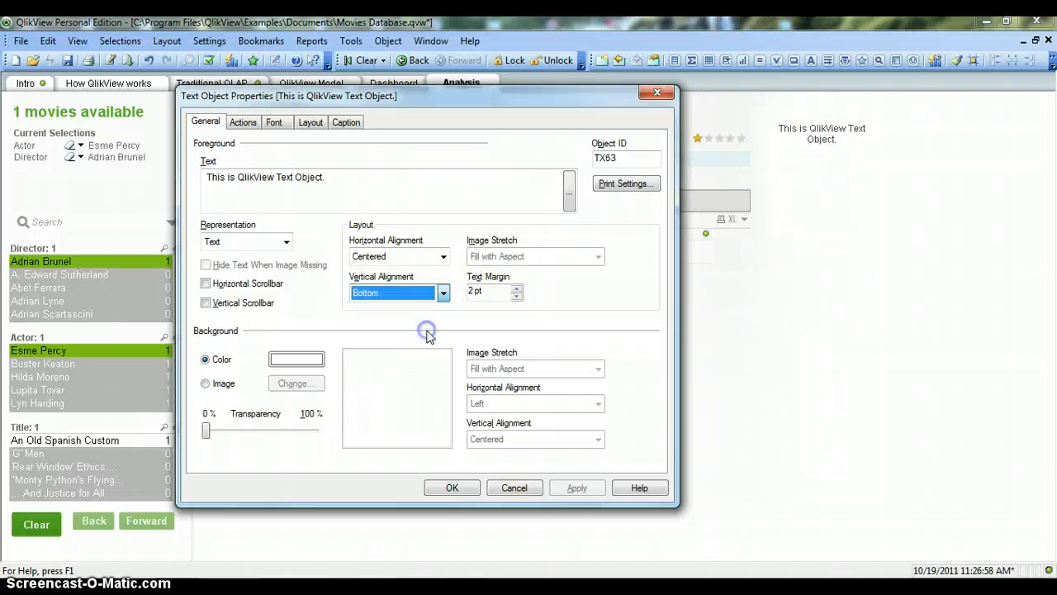
{"action": "left_click", "coordinate": [567, 488]}
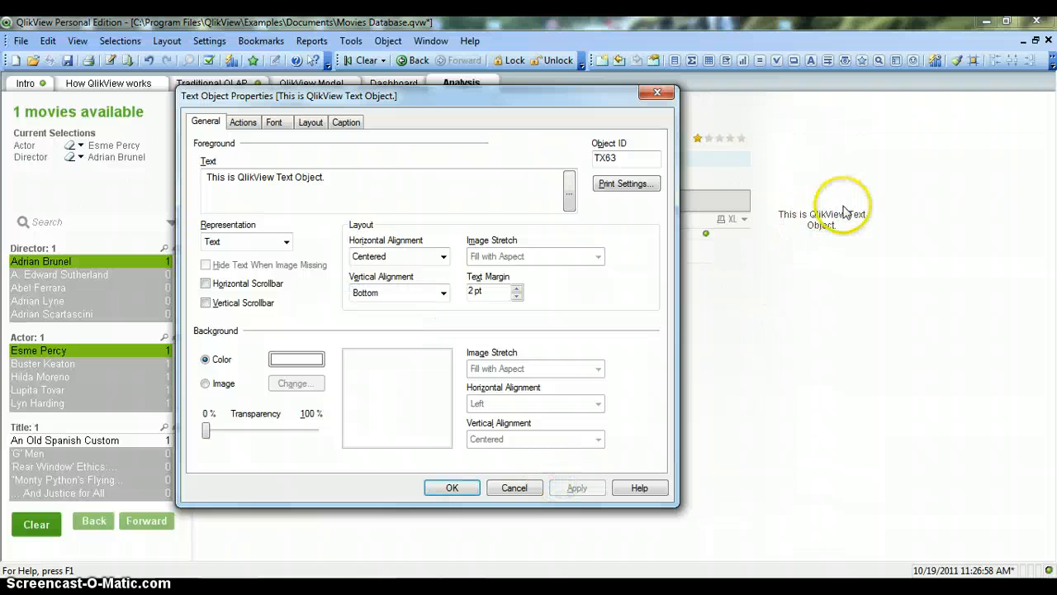
Step: Apply a Centered vertical alignment to the text object, and close the print settings without changes
{"action": "left_click", "coordinate": [424, 295]}
{"action": "left_click", "coordinate": [424, 320]}
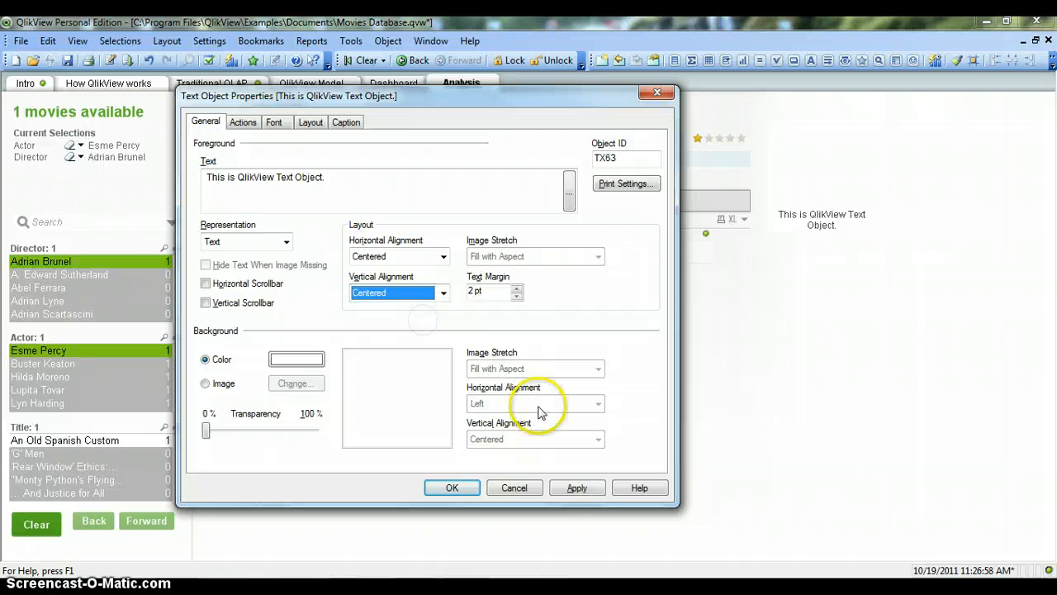
{"action": "left_click", "coordinate": [576, 488]}
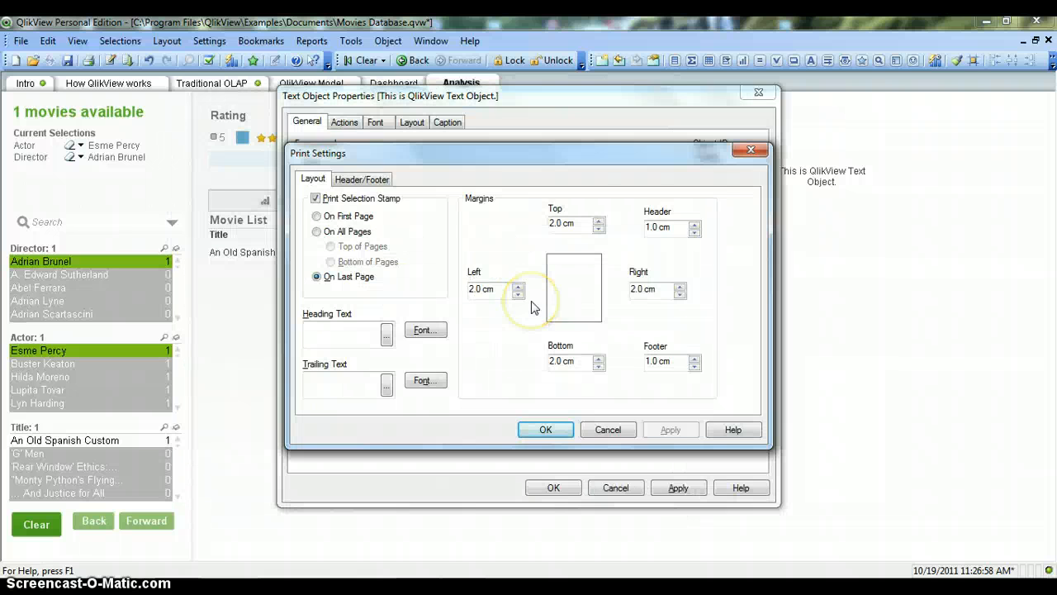
{"action": "left_click", "coordinate": [607, 430]}
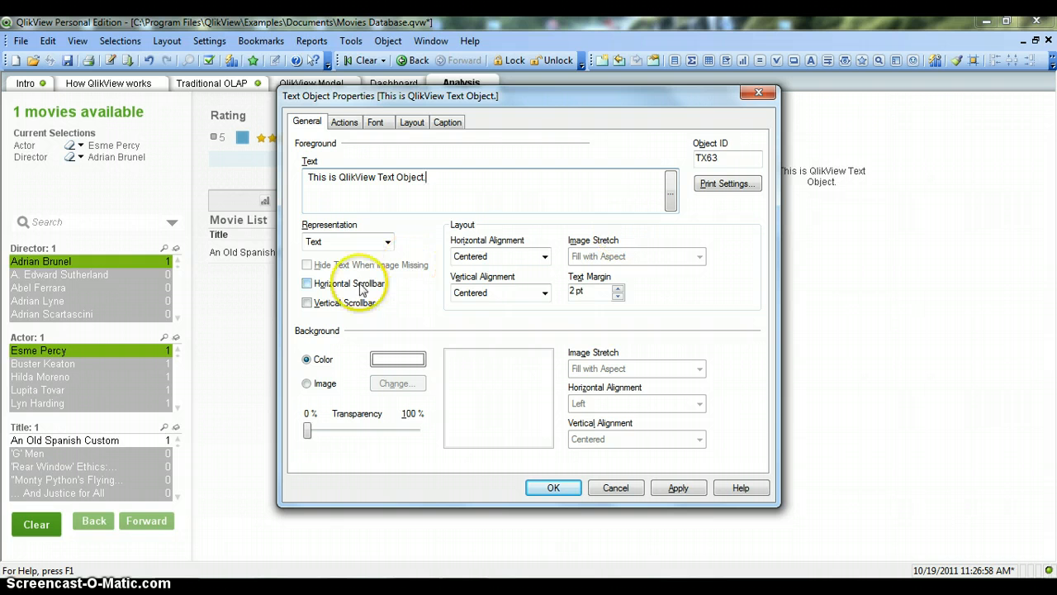
Step: Add an external Open URL action to the text object and apply it
{"action": "left_click", "coordinate": [345, 123]}
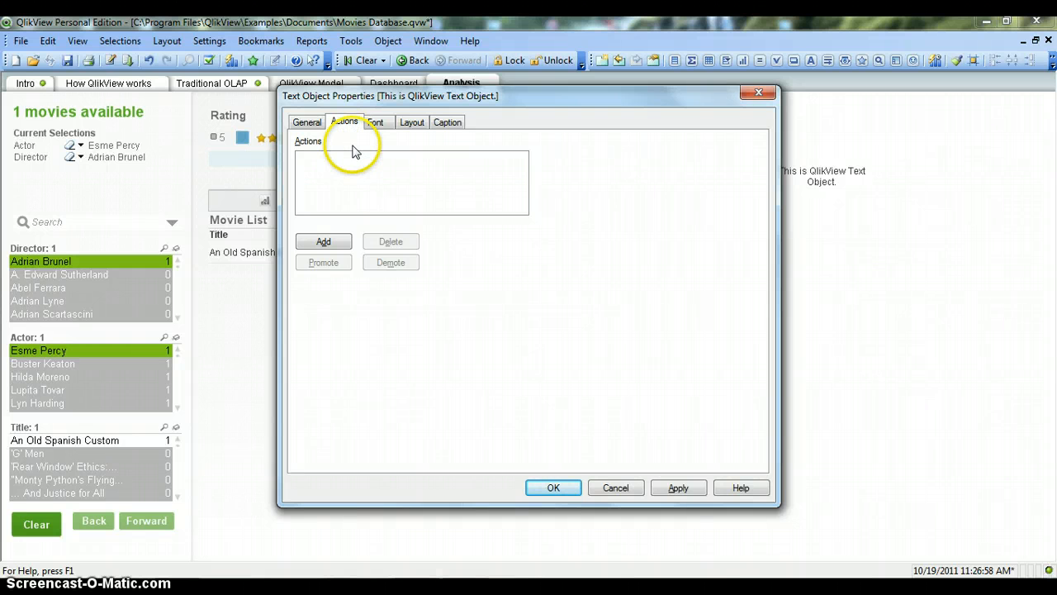
{"action": "left_click_drag", "start_coordinate": [428, 102], "coordinate": [408, 103]}
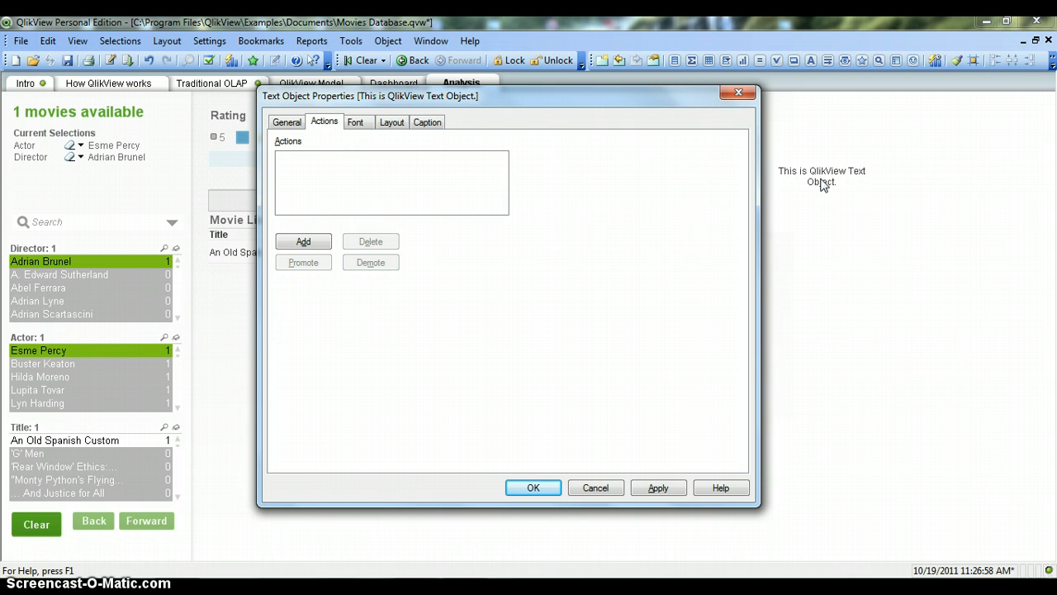
{"action": "left_click", "coordinate": [314, 245]}
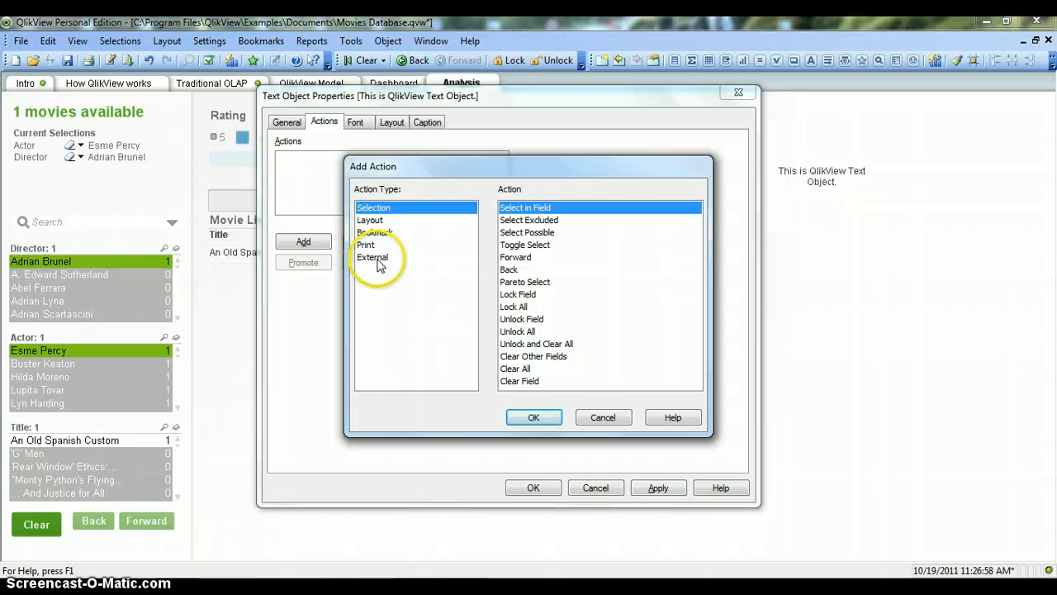
{"action": "left_click", "coordinate": [383, 259]}
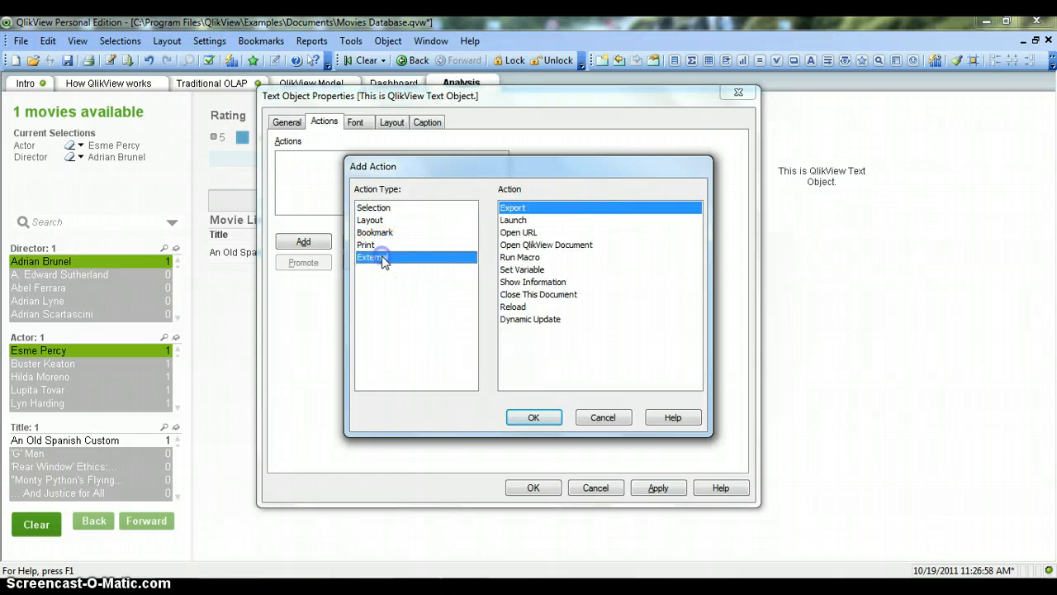
{"action": "left_click", "coordinate": [533, 233]}
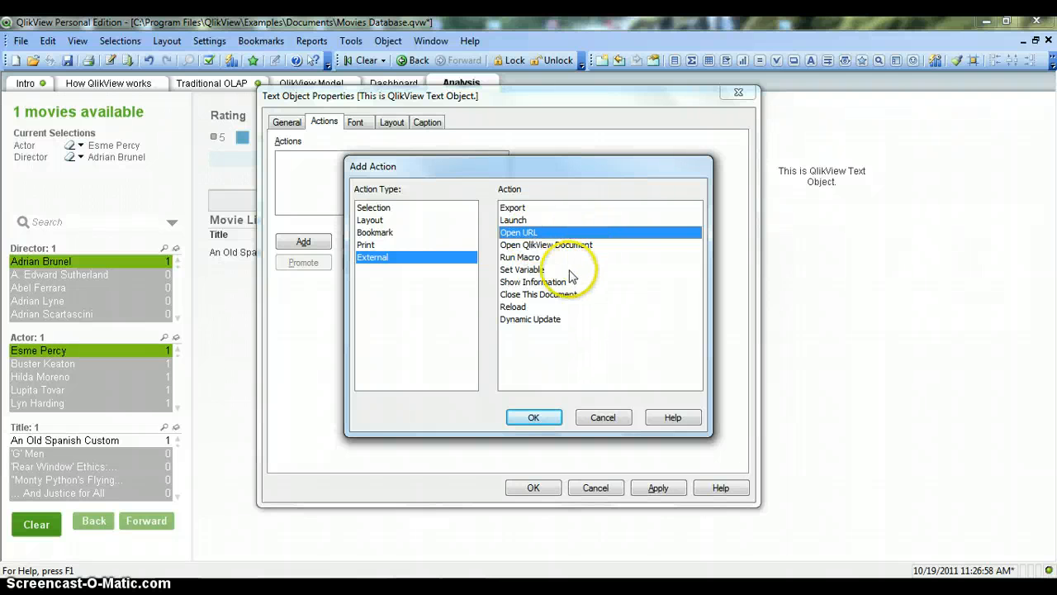
{"action": "left_click", "coordinate": [534, 417]}
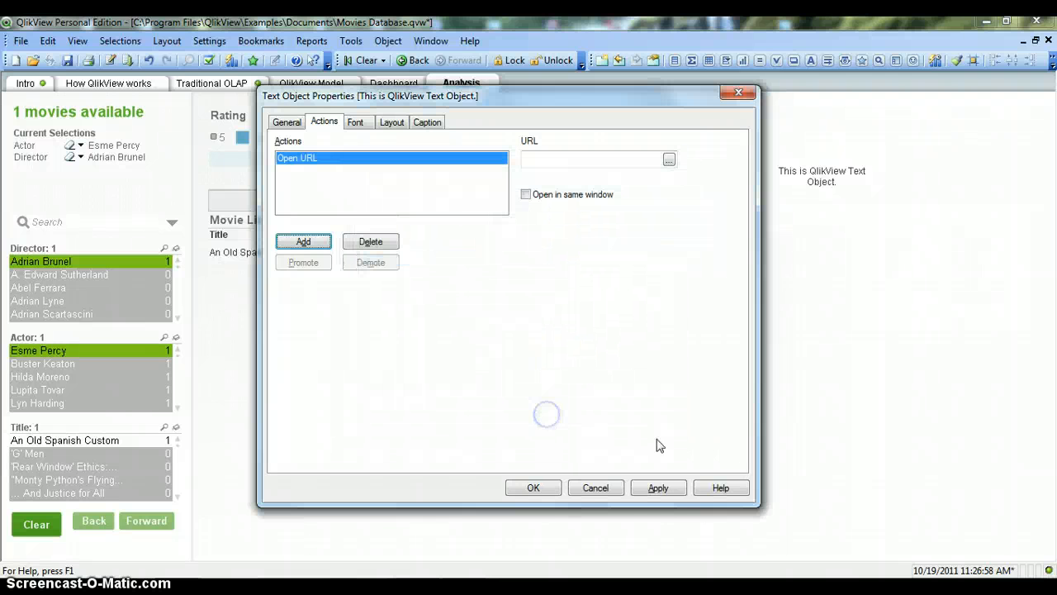
{"action": "left_click", "coordinate": [657, 488]}
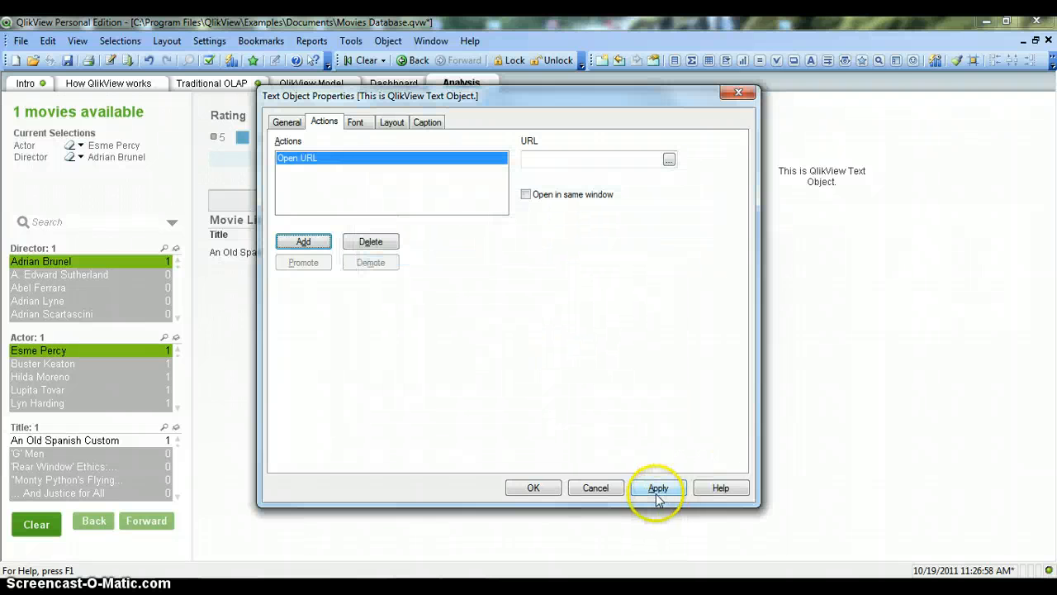
{"action": "left_click", "coordinate": [568, 160]}
{"action": "type", "text": "http://www.qlikview.com"}
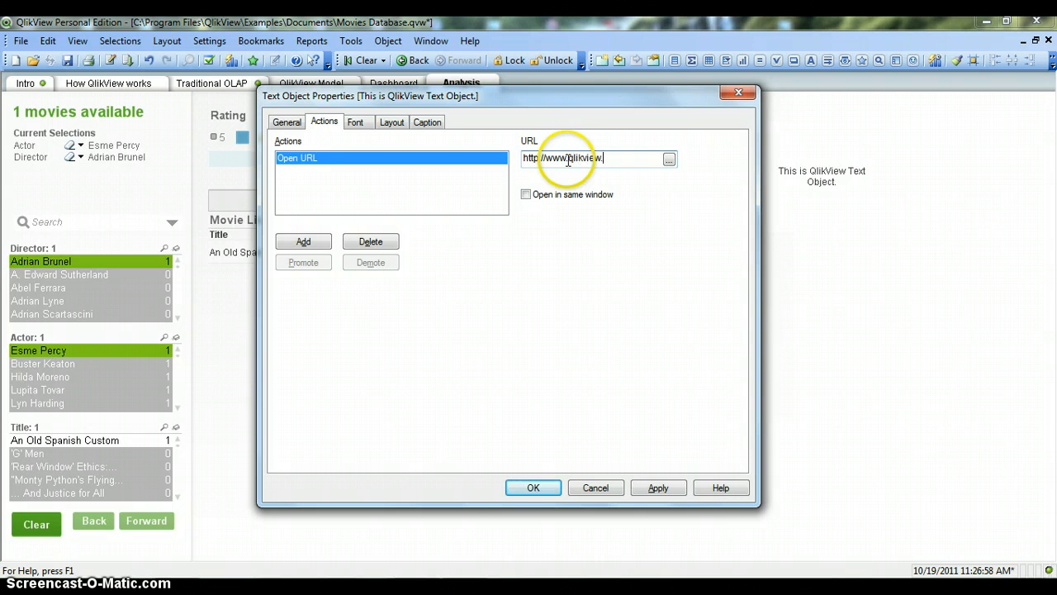
{"action": "left_click", "coordinate": [658, 487]}
{"action": "left_click", "coordinate": [543, 490]}
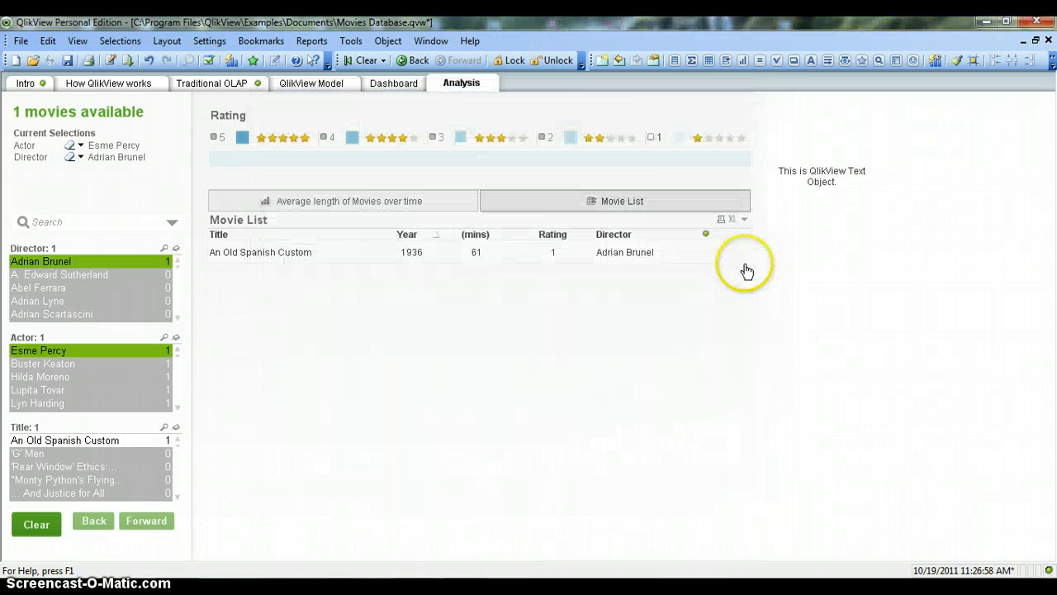
Step: Test the Open URL action of the text object on the sheet and close the browser window
{"action": "left_click", "coordinate": [826, 202]}
{"action": "left_click", "coordinate": [824, 198]}
{"action": "left_click", "coordinate": [822, 197]}
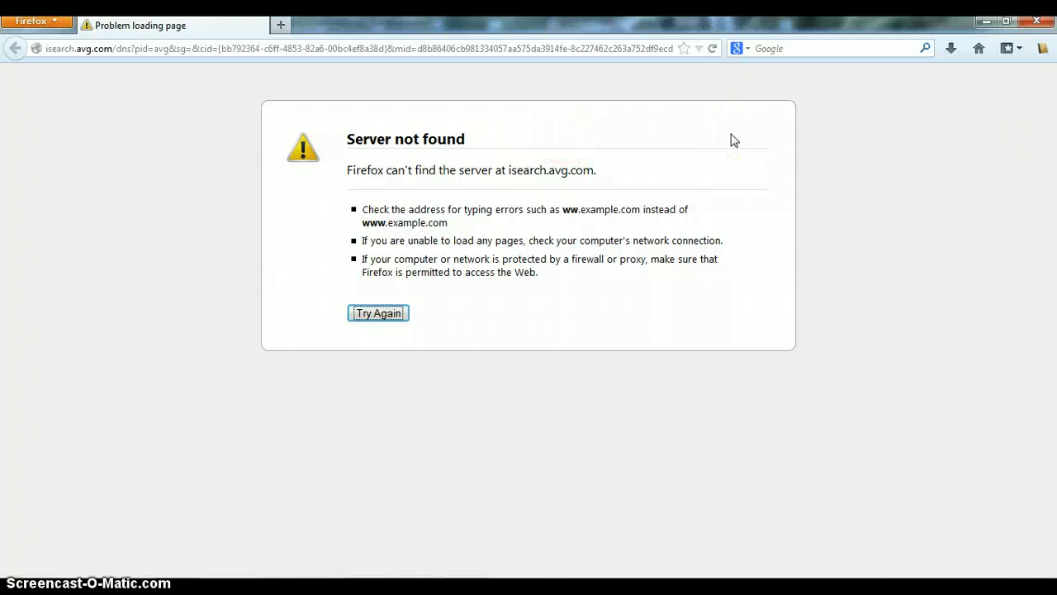
{"action": "left_click", "coordinate": [1036, 21]}
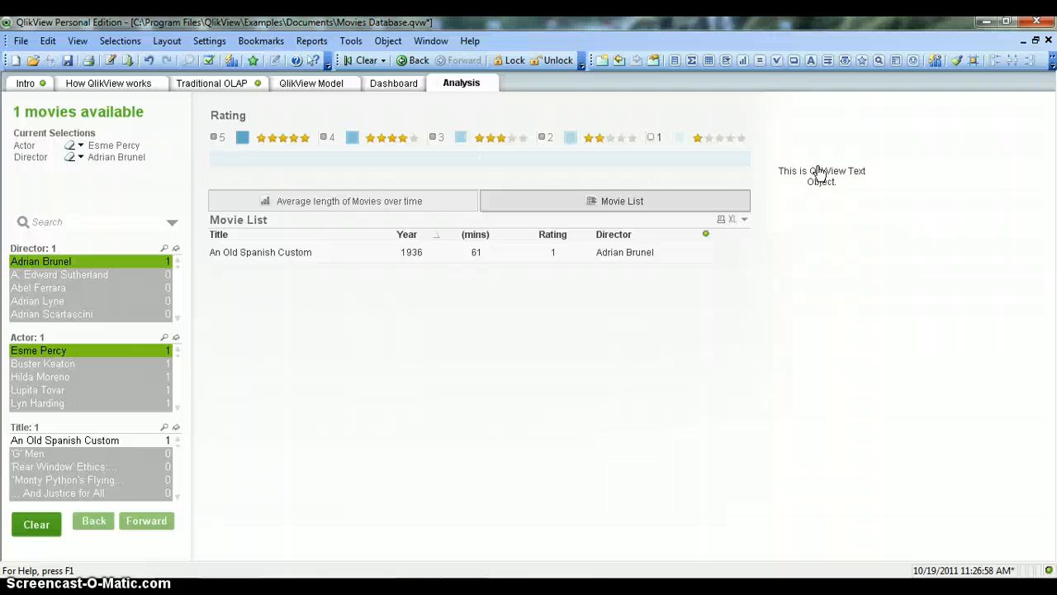
{"action": "left_click", "coordinate": [831, 169]}
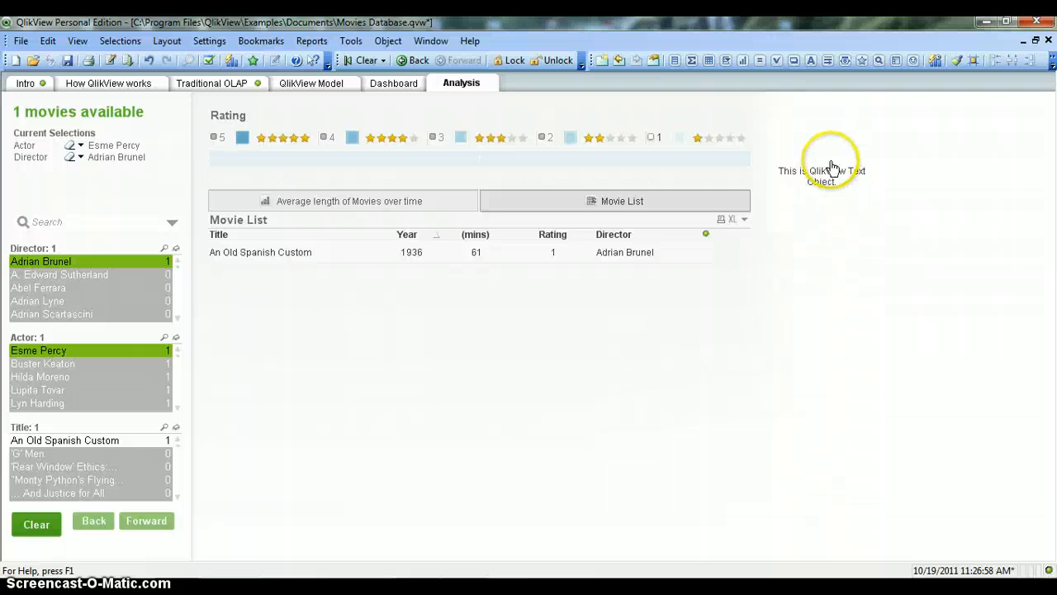
Step: Reopen the text object's properties and delete the Open URL action
{"action": "right_click", "coordinate": [811, 166]}
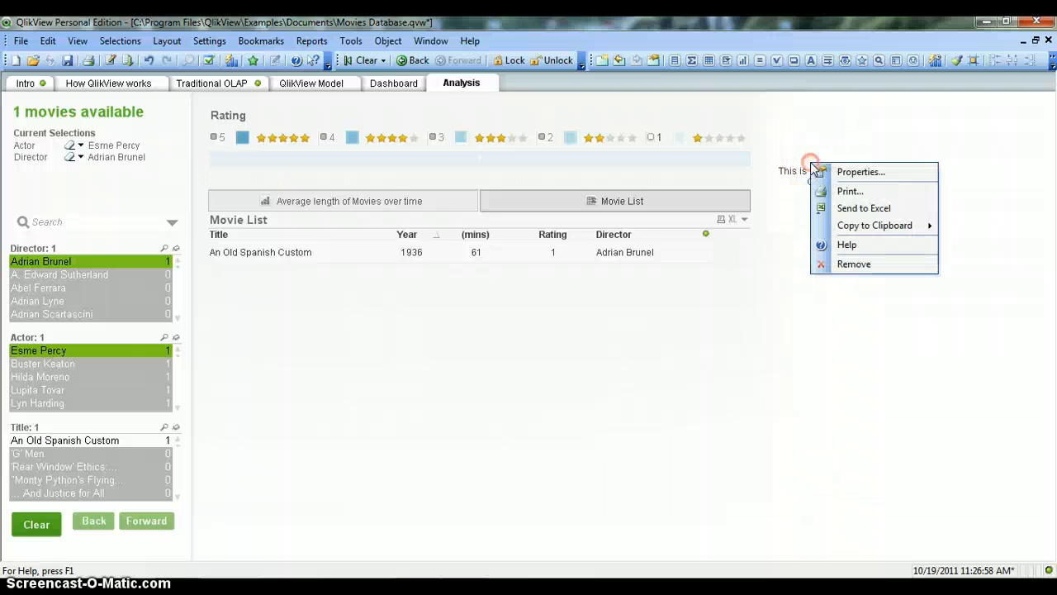
{"action": "left_click", "coordinate": [859, 172]}
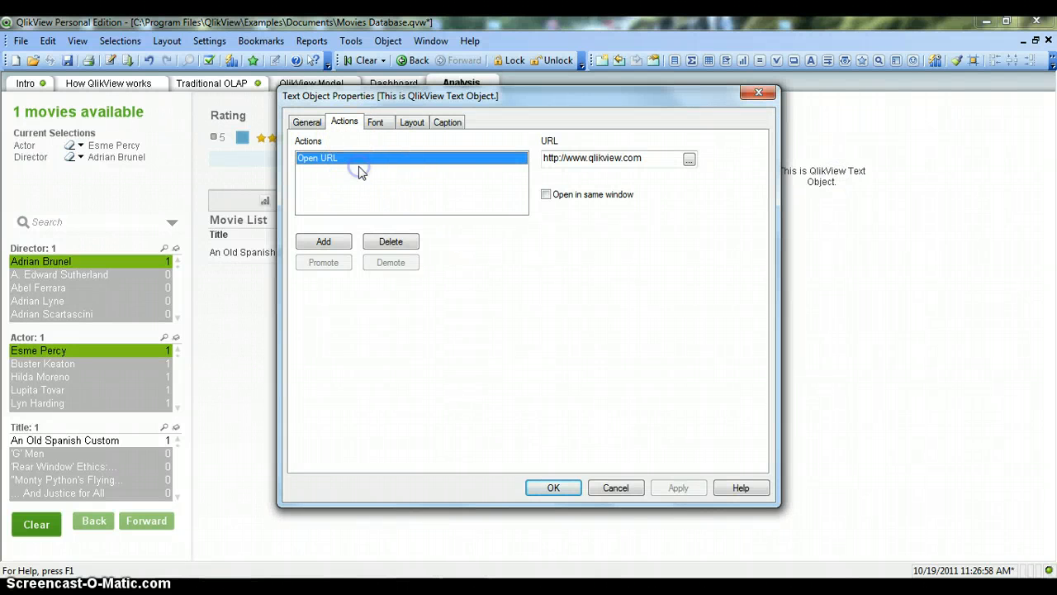
{"action": "left_click", "coordinate": [393, 241]}
Step: Add an external Launch action to the text object
{"action": "left_click", "coordinate": [324, 241]}
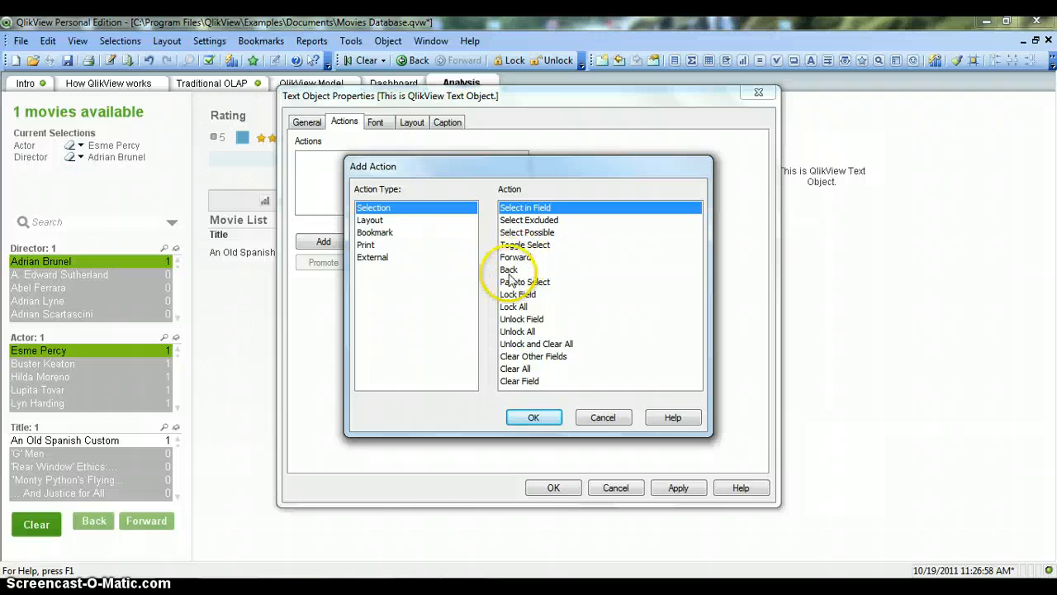
{"action": "left_click", "coordinate": [392, 259]}
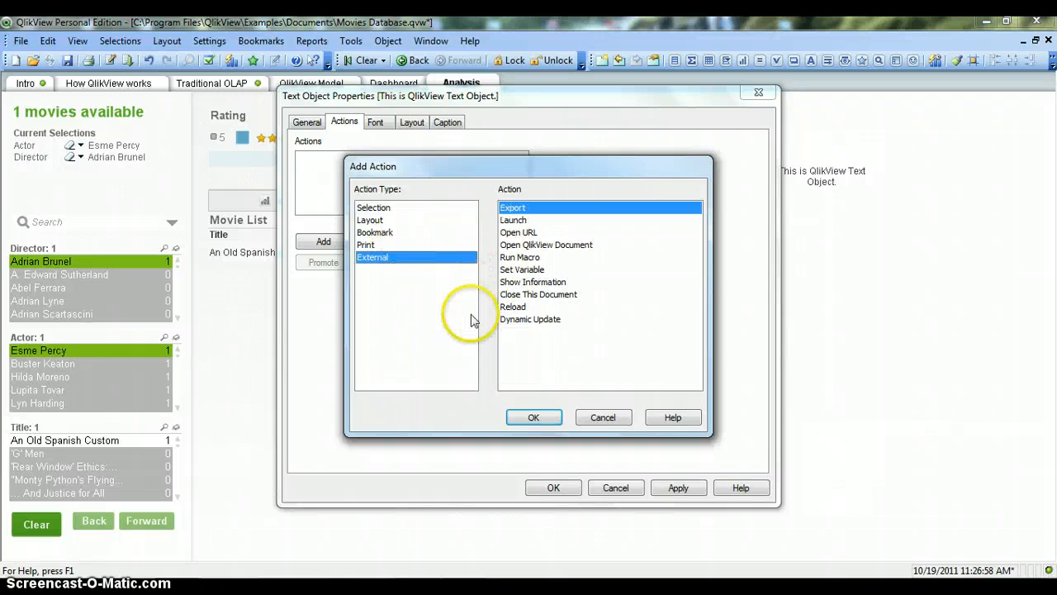
{"action": "left_click", "coordinate": [524, 221]}
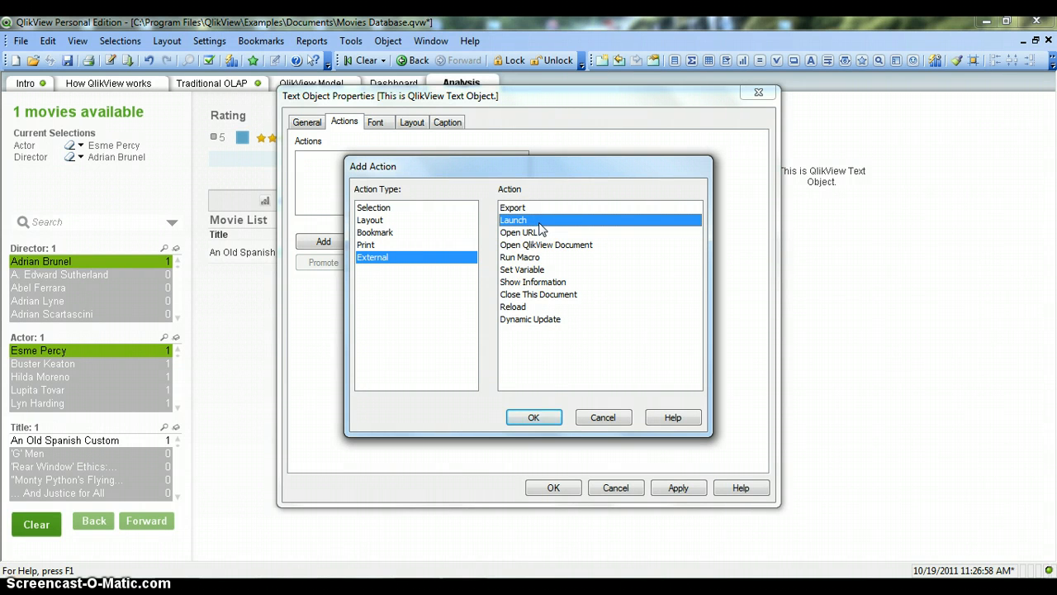
{"action": "left_click", "coordinate": [533, 418]}
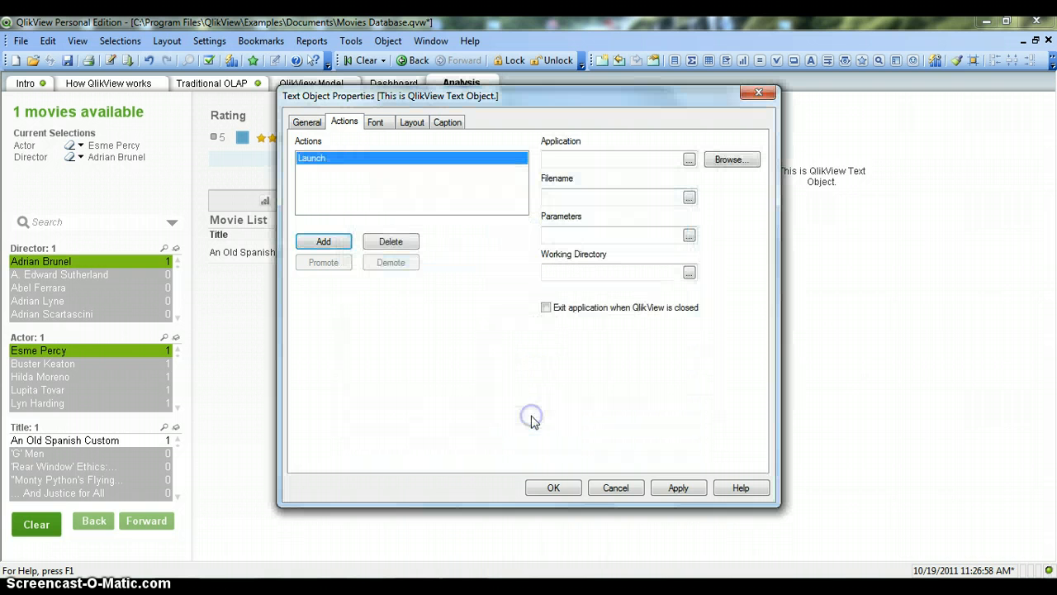
Step: Set the Launch action's application to Notepad.exe, apply it, and test it from the sheet, closing Notepad again
{"action": "left_click", "coordinate": [574, 159]}
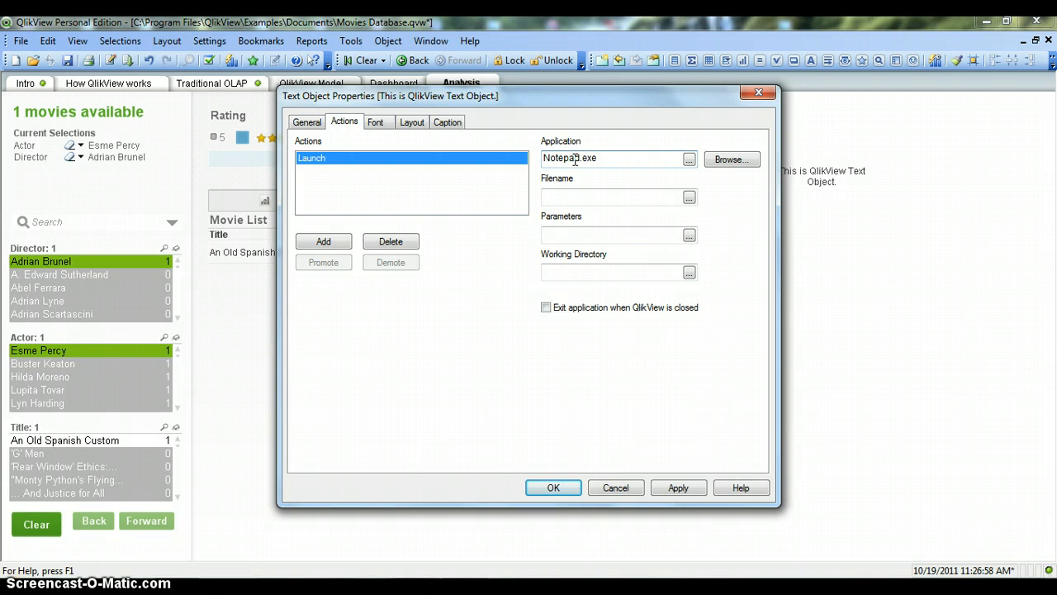
{"action": "left_click", "coordinate": [678, 488]}
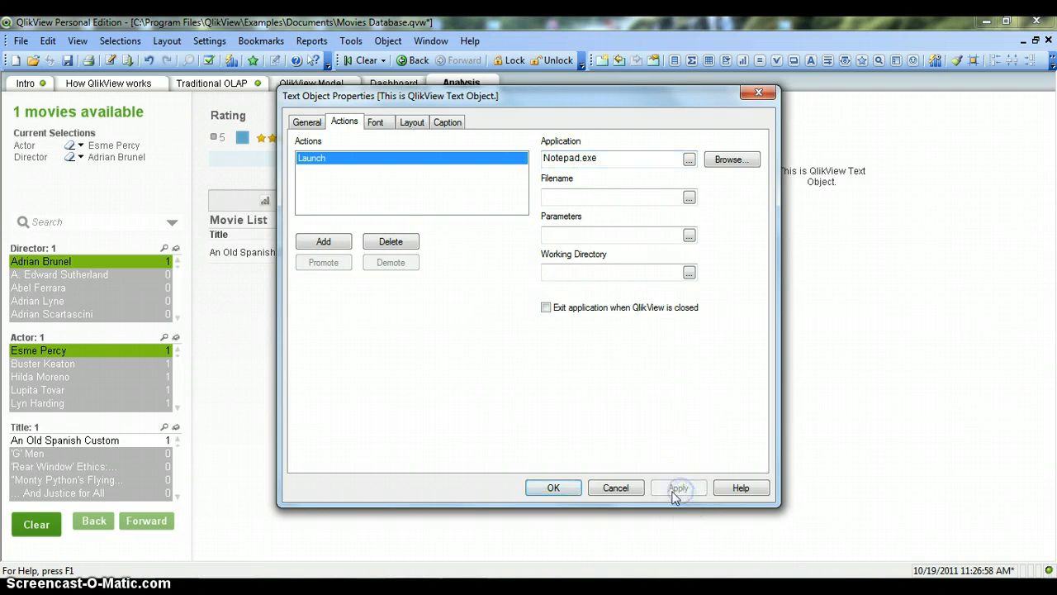
{"action": "left_click", "coordinate": [555, 487]}
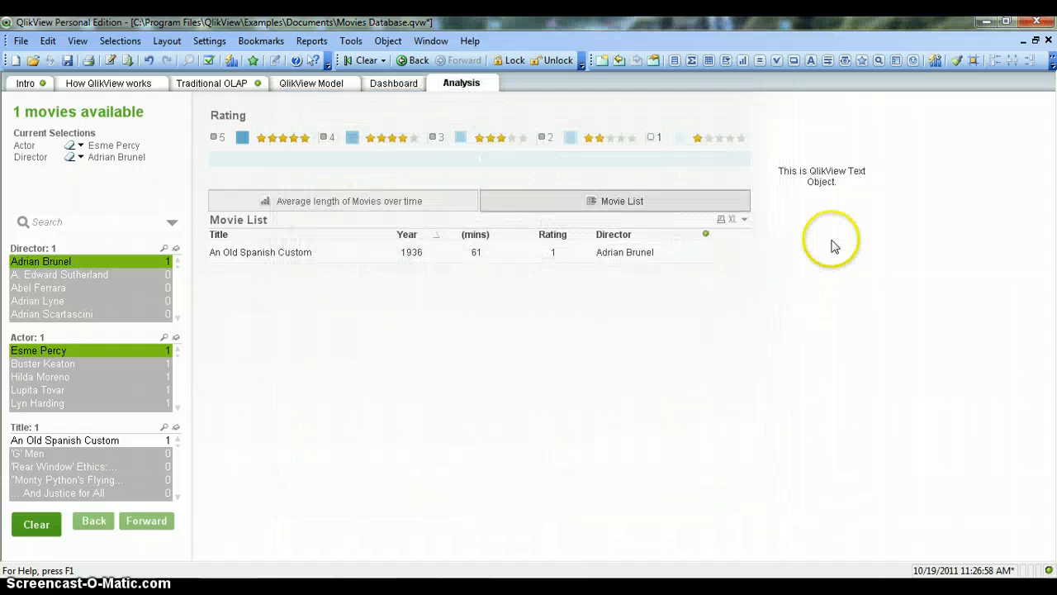
{"action": "left_click", "coordinate": [814, 187]}
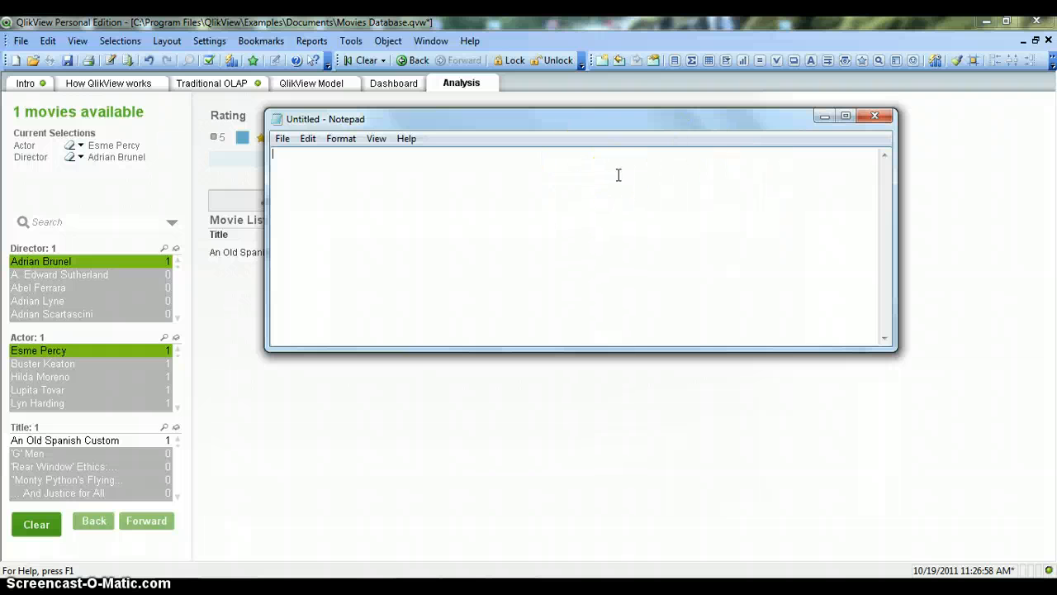
{"action": "left_click", "coordinate": [872, 118]}
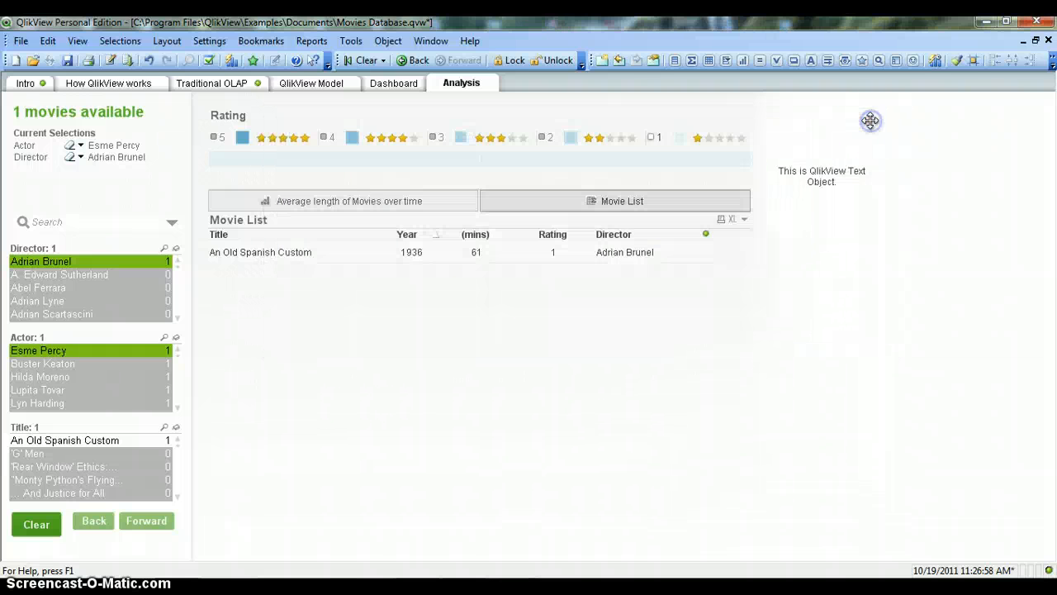
Step: Reopen the text object's properties, delete the Launch action, and apply the change
{"action": "right_click", "coordinate": [832, 156]}
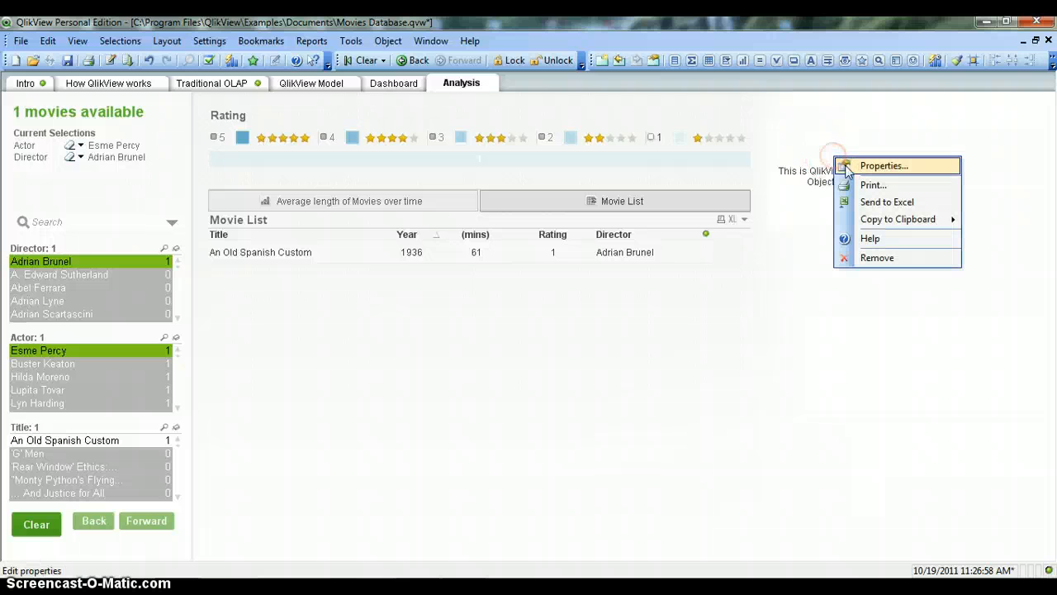
{"action": "left_click", "coordinate": [847, 167]}
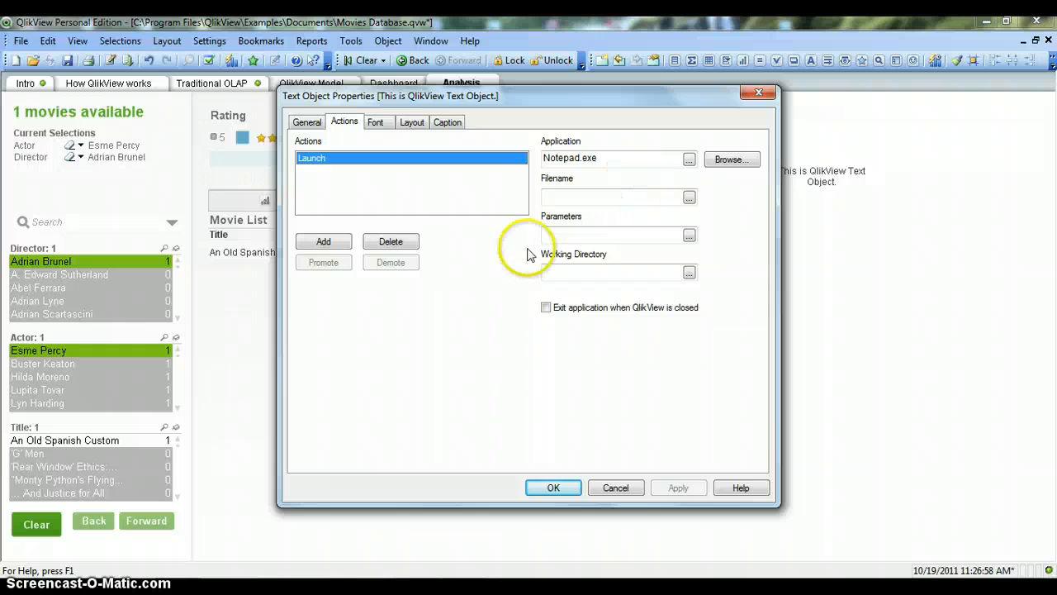
{"action": "left_click", "coordinate": [393, 248]}
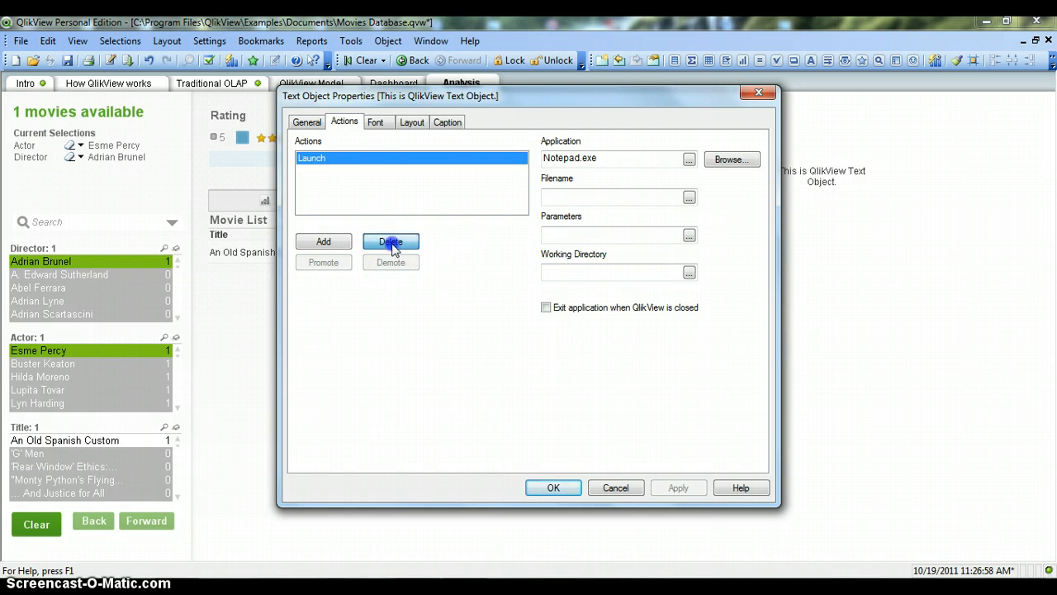
{"action": "key", "text": "alt+a"}
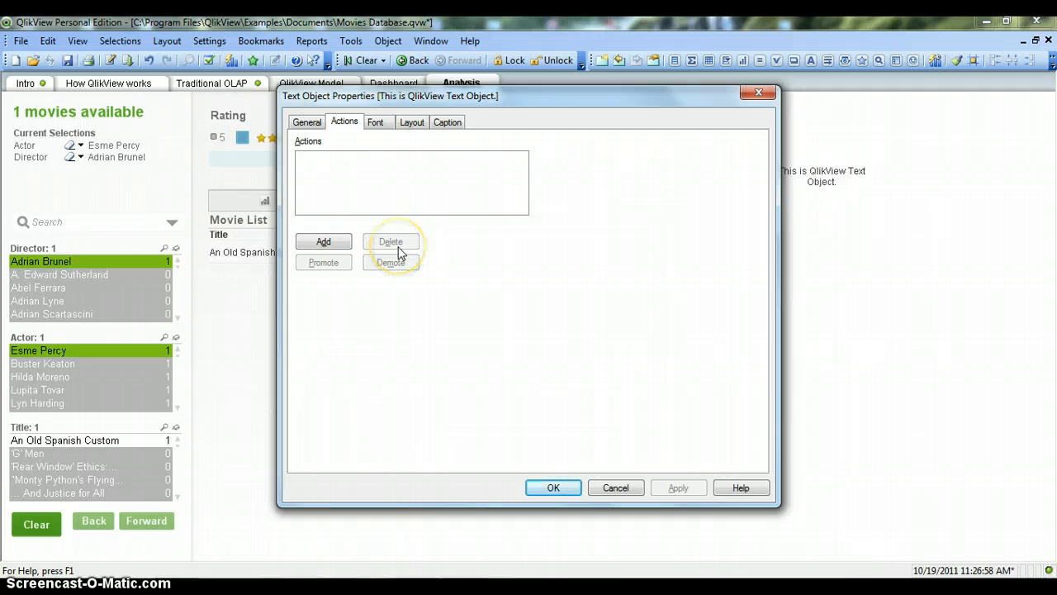
Step: Set the text object's font to bold, size 16, and apply the change
{"action": "left_click", "coordinate": [375, 124]}
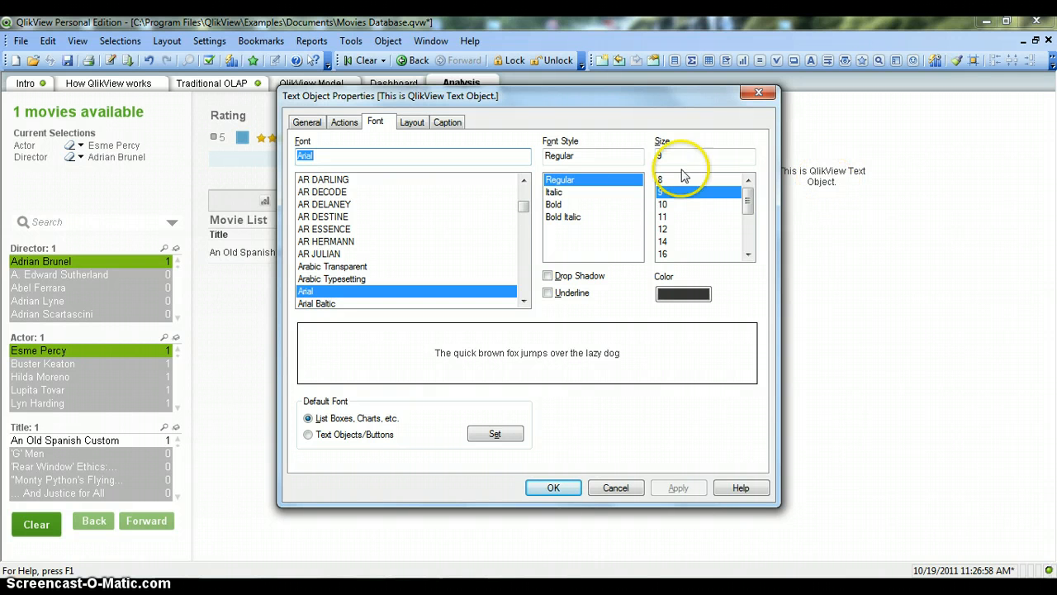
{"action": "left_click", "coordinate": [578, 204]}
{"action": "left_click", "coordinate": [675, 487]}
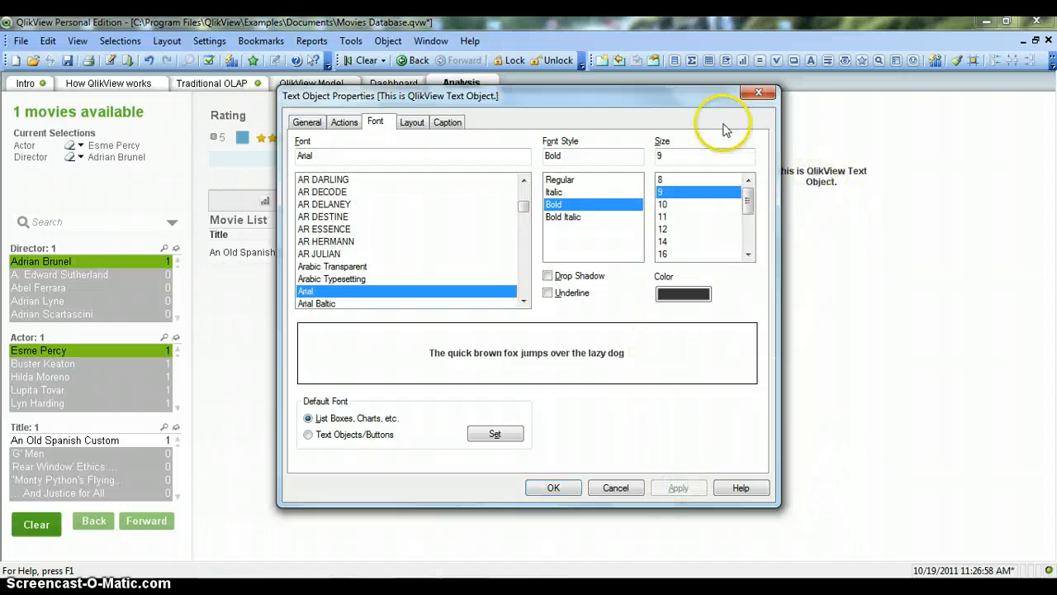
{"action": "left_click_drag", "start_coordinate": [706, 99], "coordinate": [596, 113]}
{"action": "left_click", "coordinate": [580, 267]}
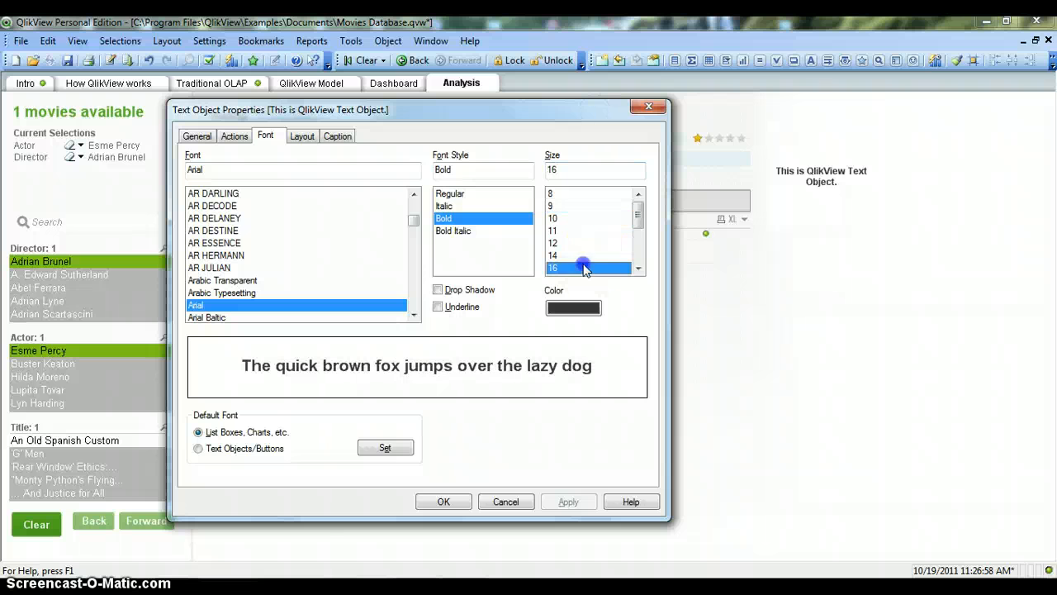
{"action": "left_click", "coordinate": [568, 501]}
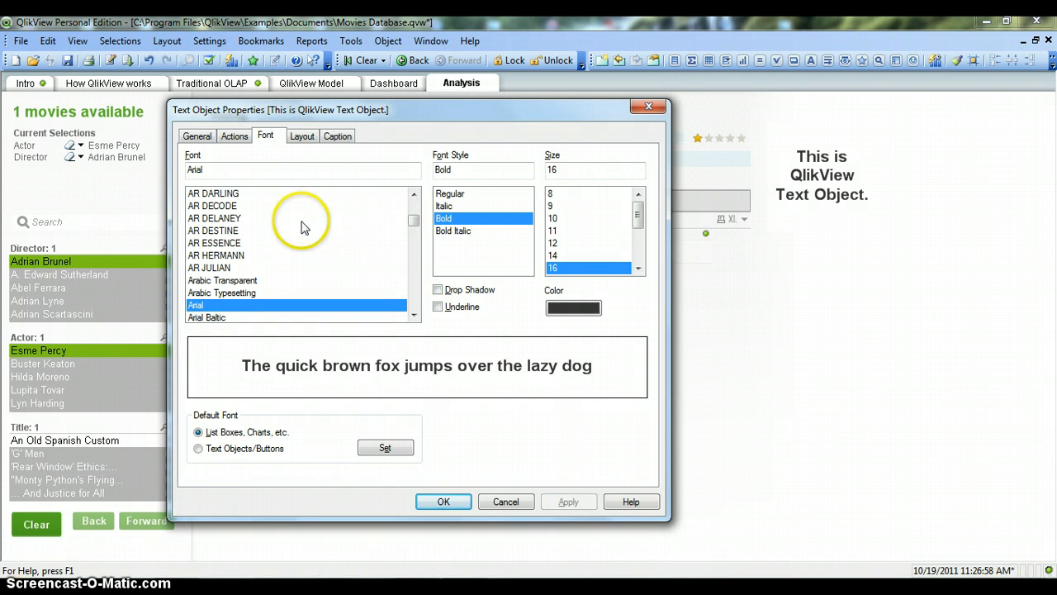
Step: Switch the text object's Show option to Conditional and enter Count(FilmID) in its expression editor
{"action": "left_click", "coordinate": [302, 138]}
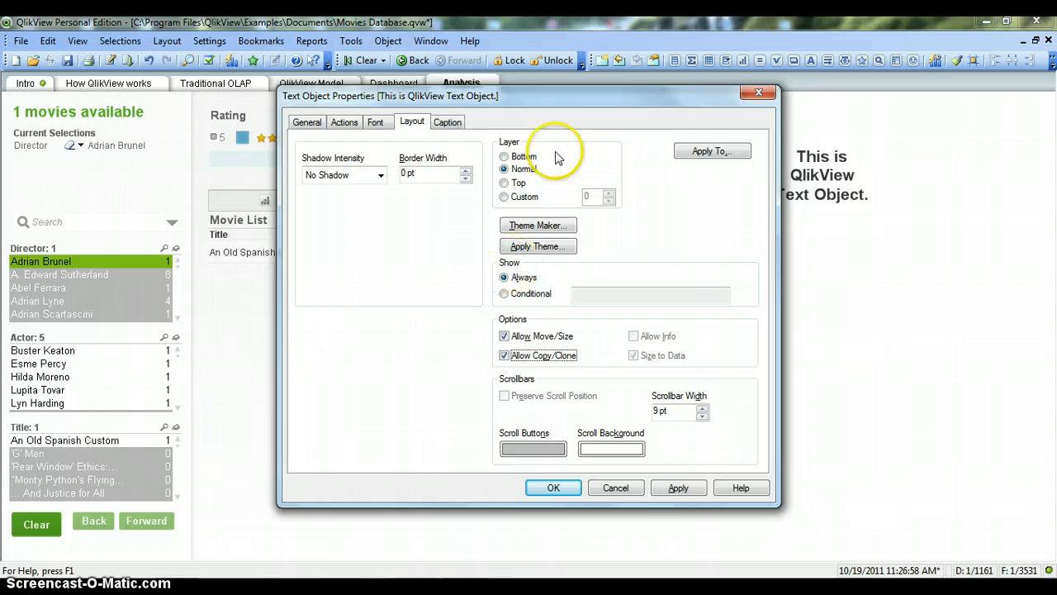
{"action": "left_click_drag", "start_coordinate": [574, 100], "coordinate": [462, 83]}
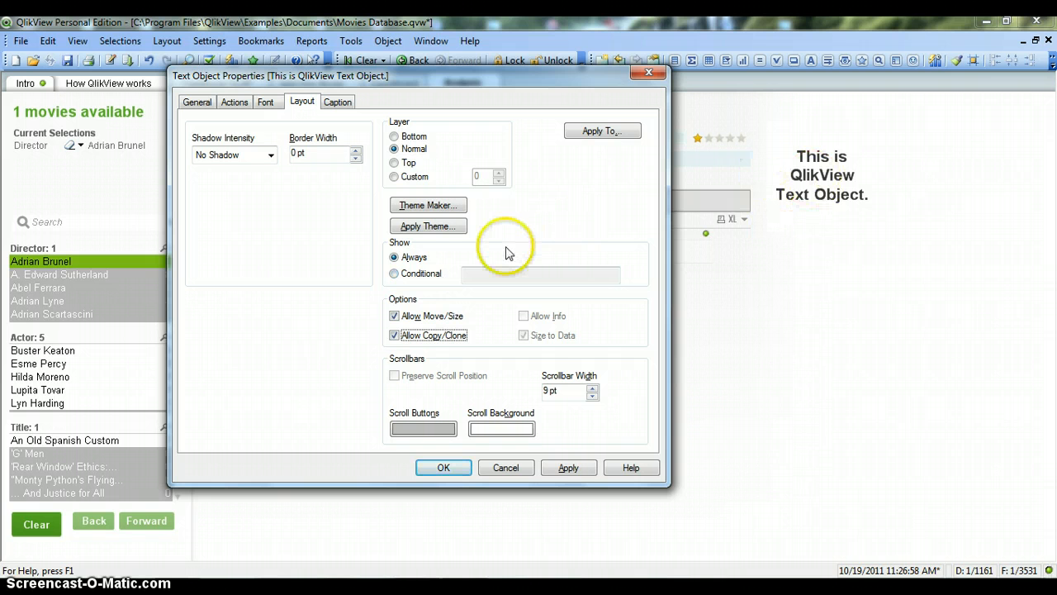
{"action": "left_click", "coordinate": [395, 274]}
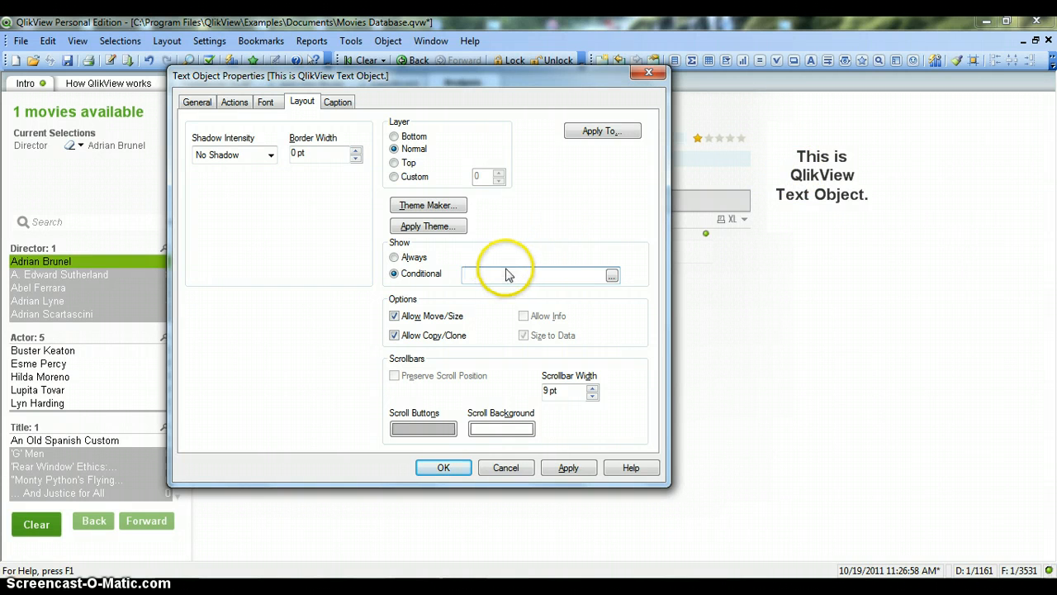
{"action": "left_click", "coordinate": [612, 277]}
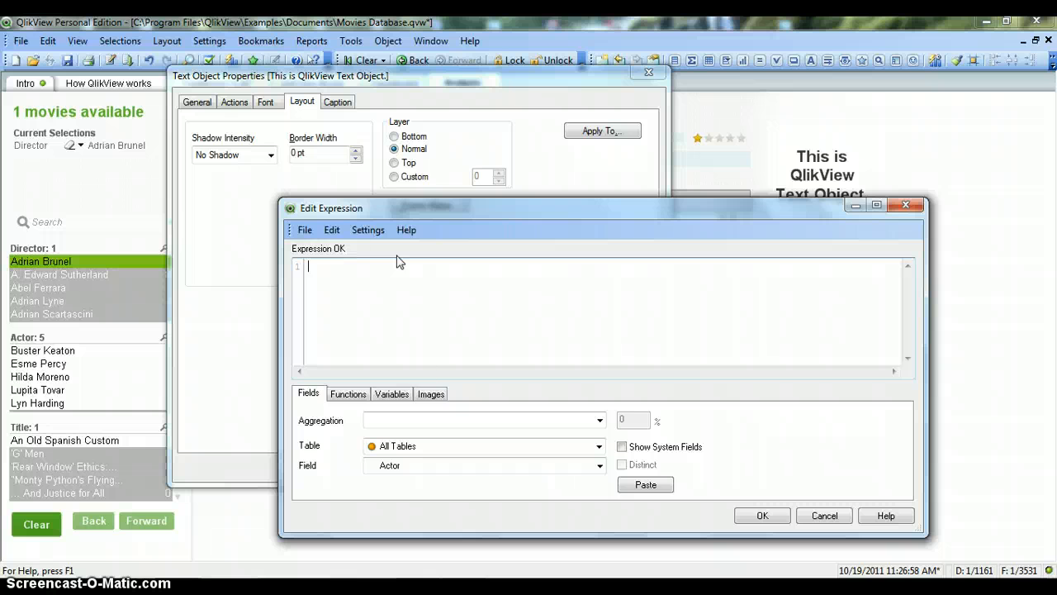
{"action": "type", "text": "Count"}
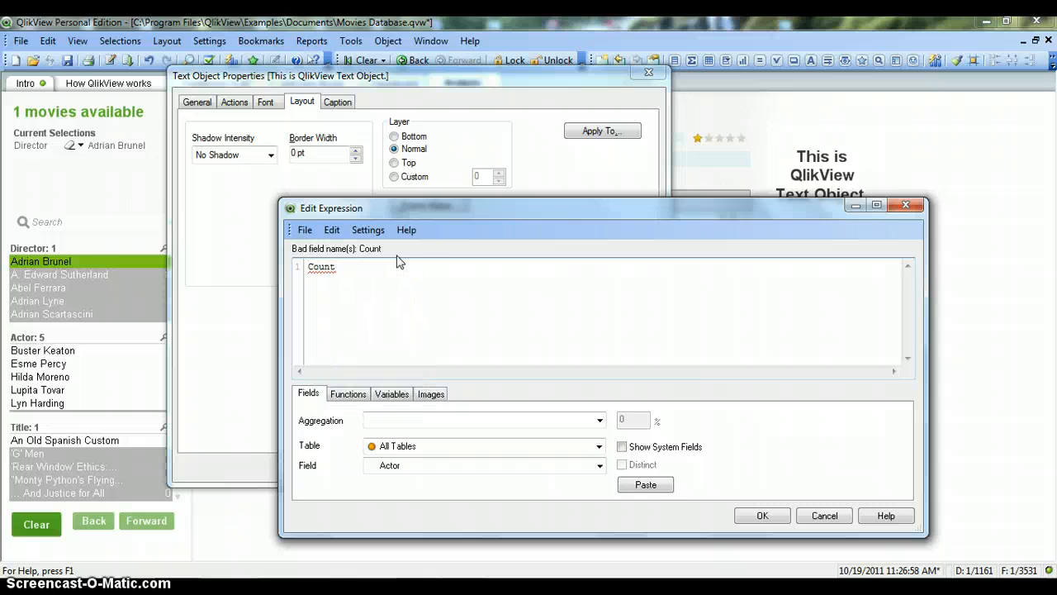
{"action": "type", "text": "()"}
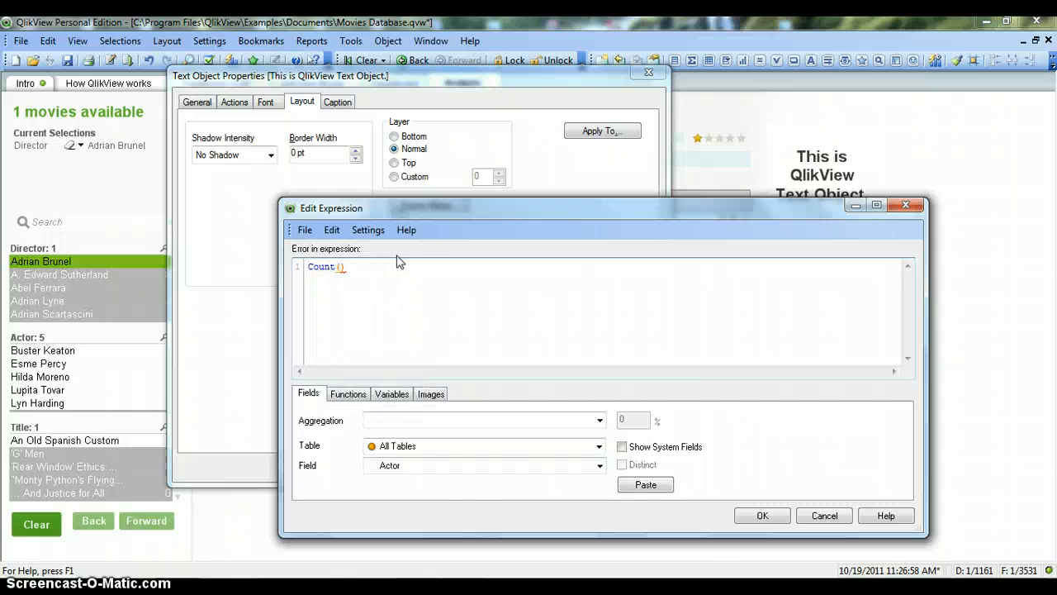
{"action": "left_click", "coordinate": [536, 477]}
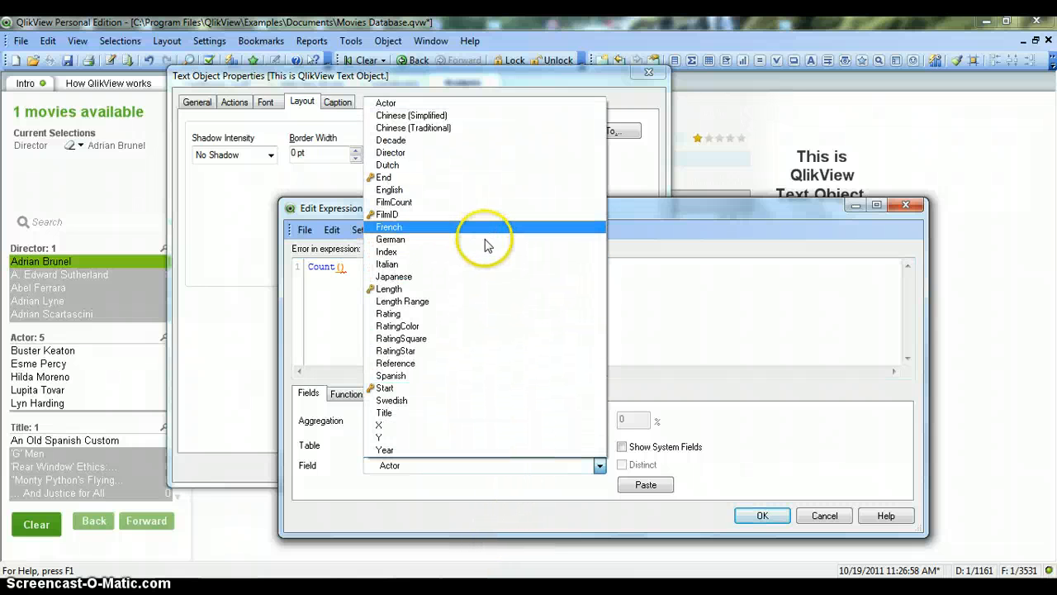
{"action": "left_click", "coordinate": [489, 216]}
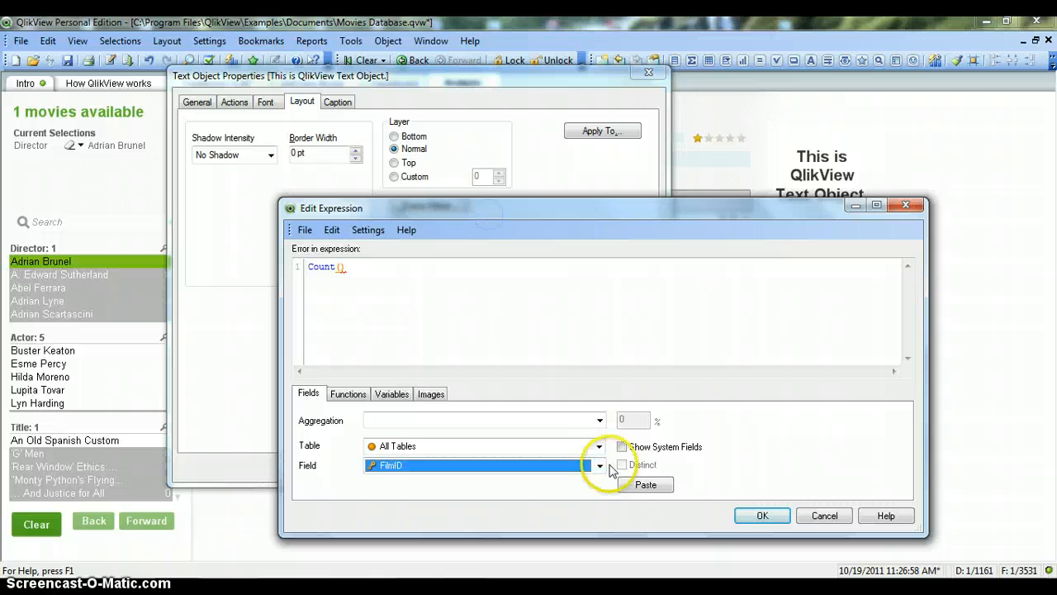
{"action": "left_click", "coordinate": [646, 487]}
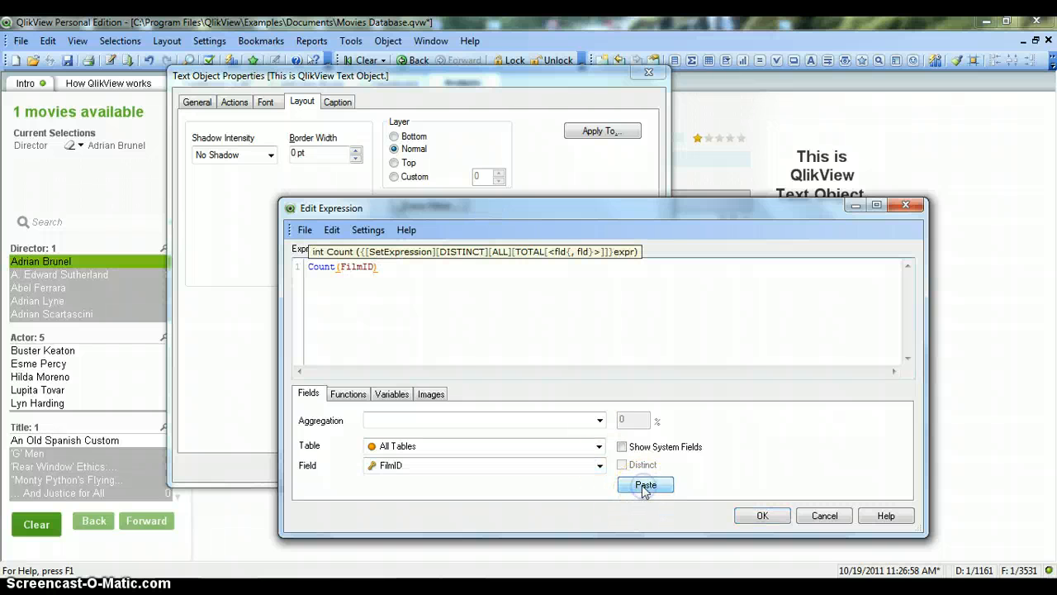
{"action": "type", "text": ")"}
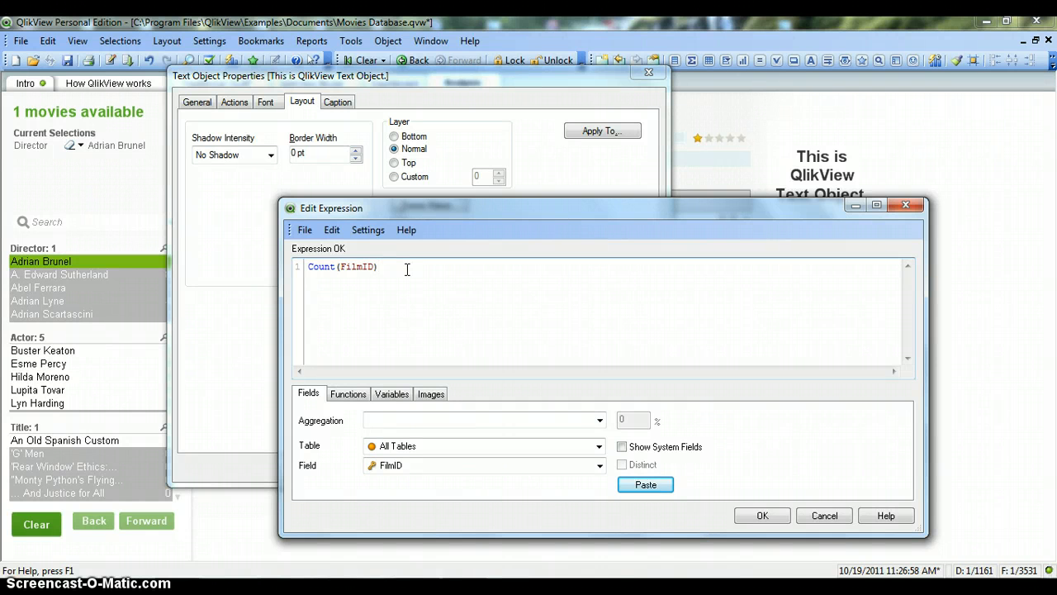
Step: Complete the show condition as Count(FilmID)<10, apply it, and close the text object's properties
{"action": "type", "text": "<"}
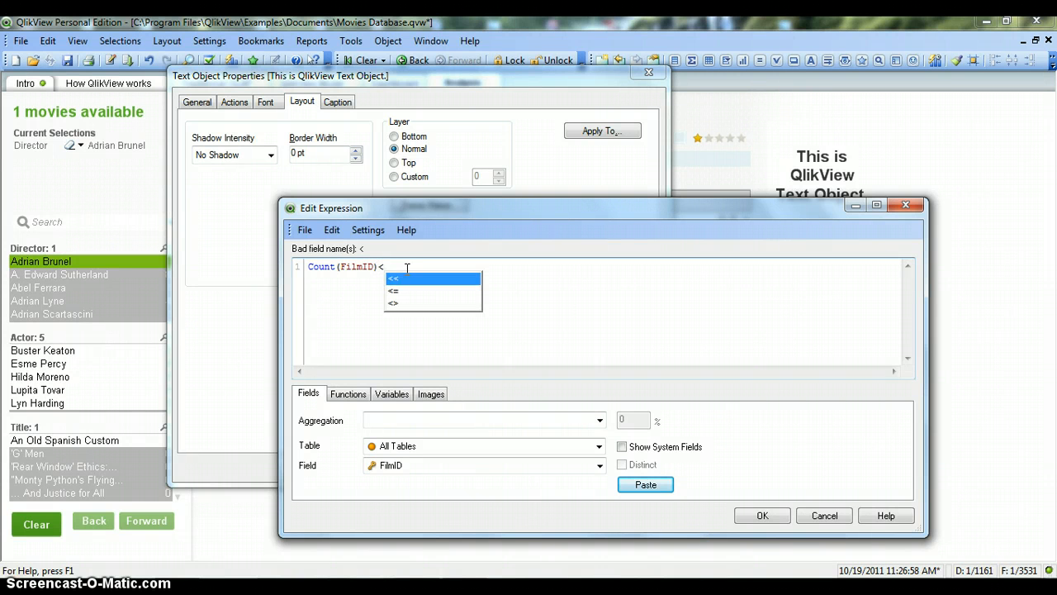
{"action": "type", "text": "10"}
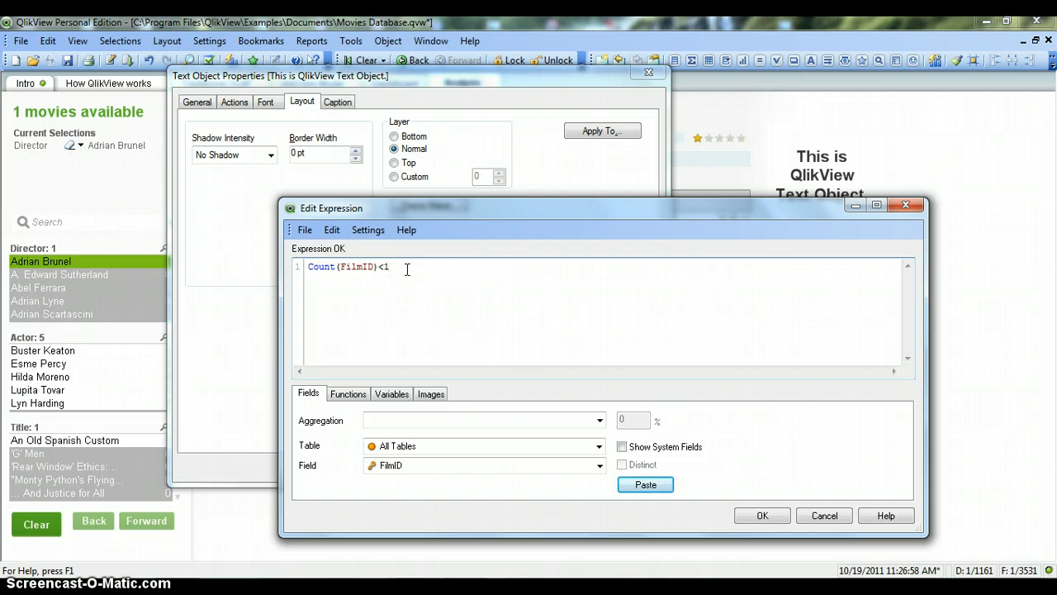
{"action": "left_click", "coordinate": [758, 515]}
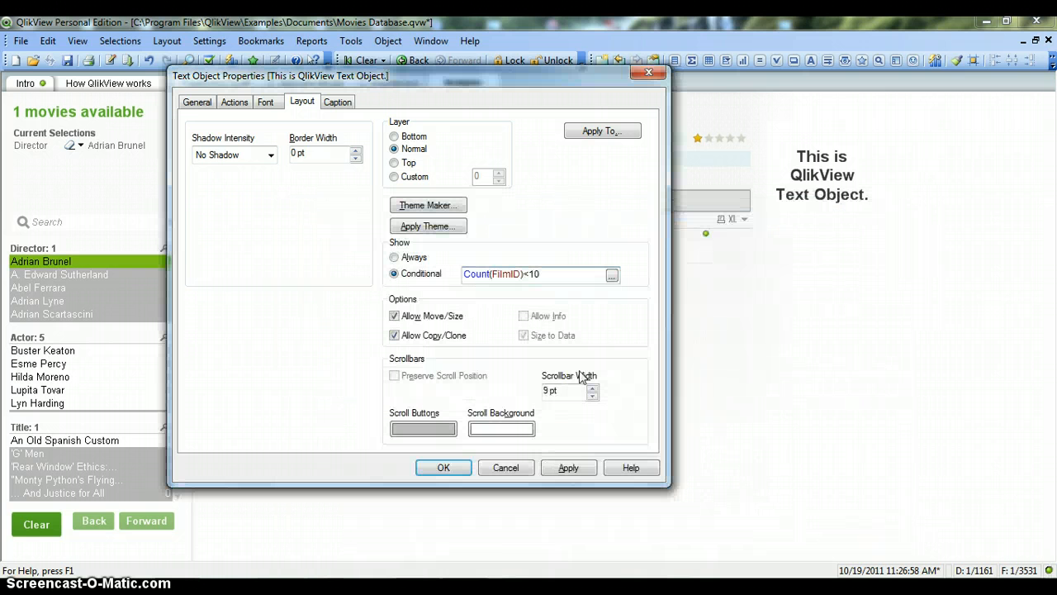
{"action": "left_click", "coordinate": [571, 473]}
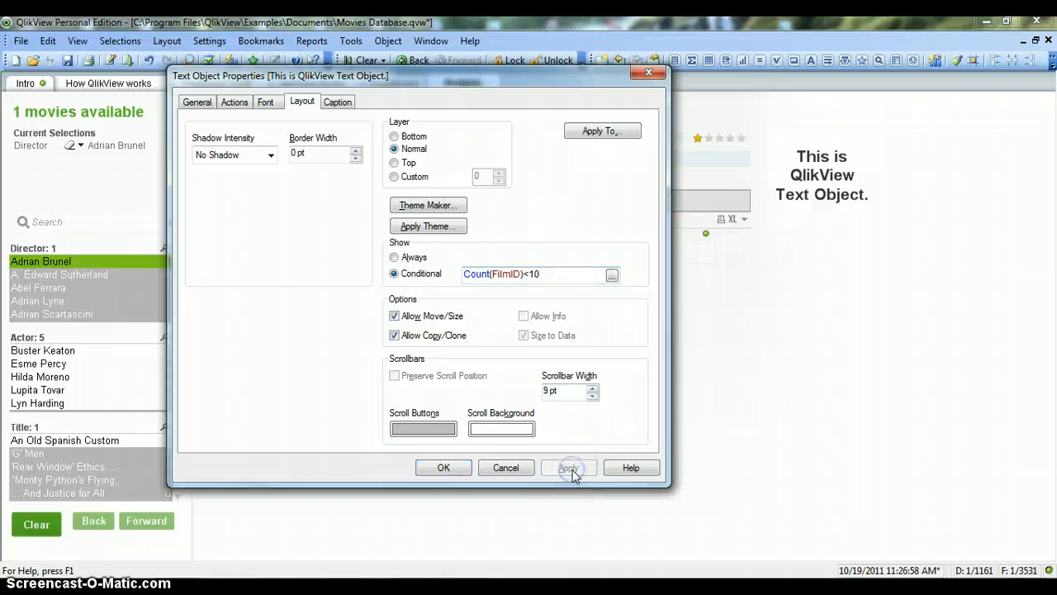
{"action": "left_click", "coordinate": [461, 468]}
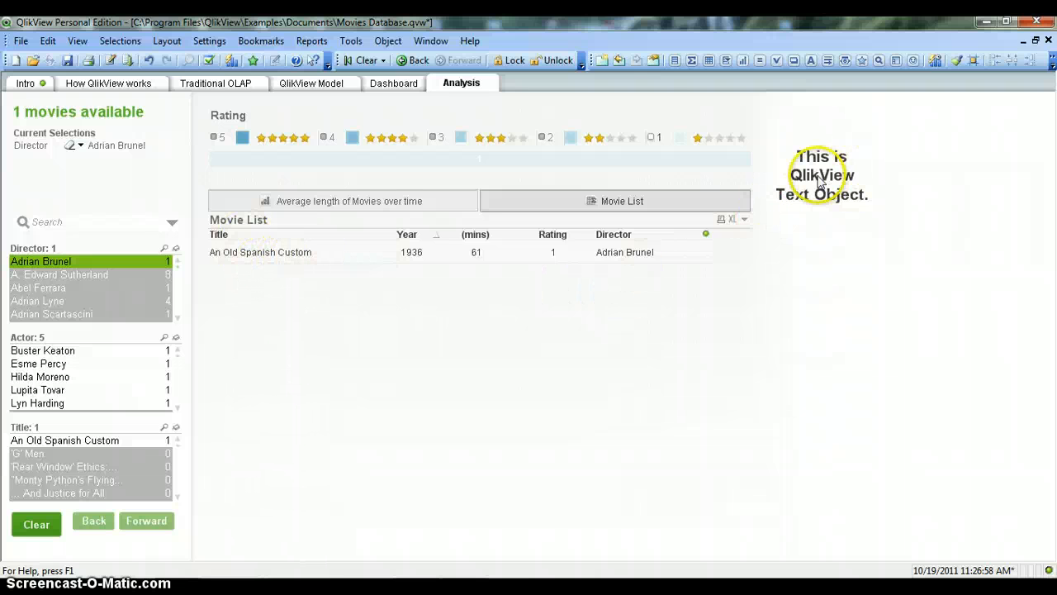
Step: Test the show condition by clearing all selections and selecting director A. Edward Sutherland, then Akira Kurosawa, then A. Edward Sutherland again
{"action": "left_click", "coordinate": [367, 62]}
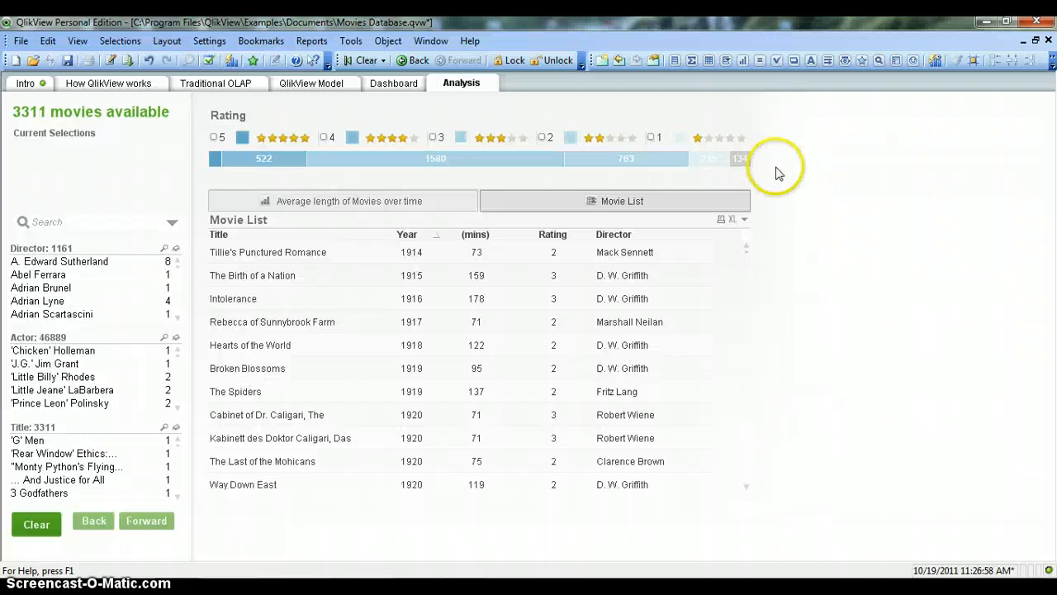
{"action": "left_click", "coordinate": [118, 261]}
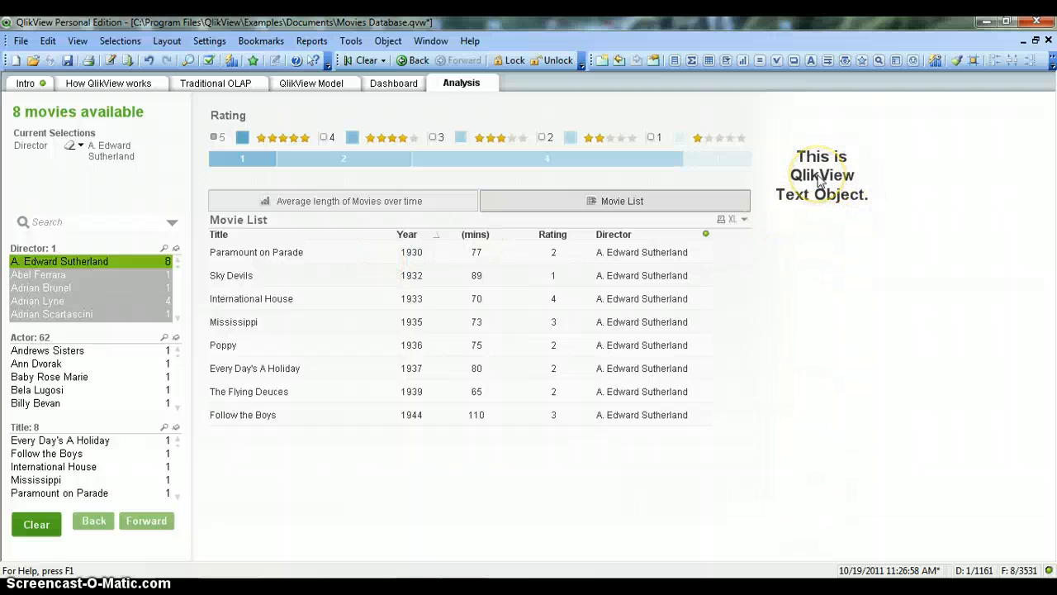
{"action": "left_click", "coordinate": [178, 318]}
{"action": "left_click", "coordinate": [177, 318]}
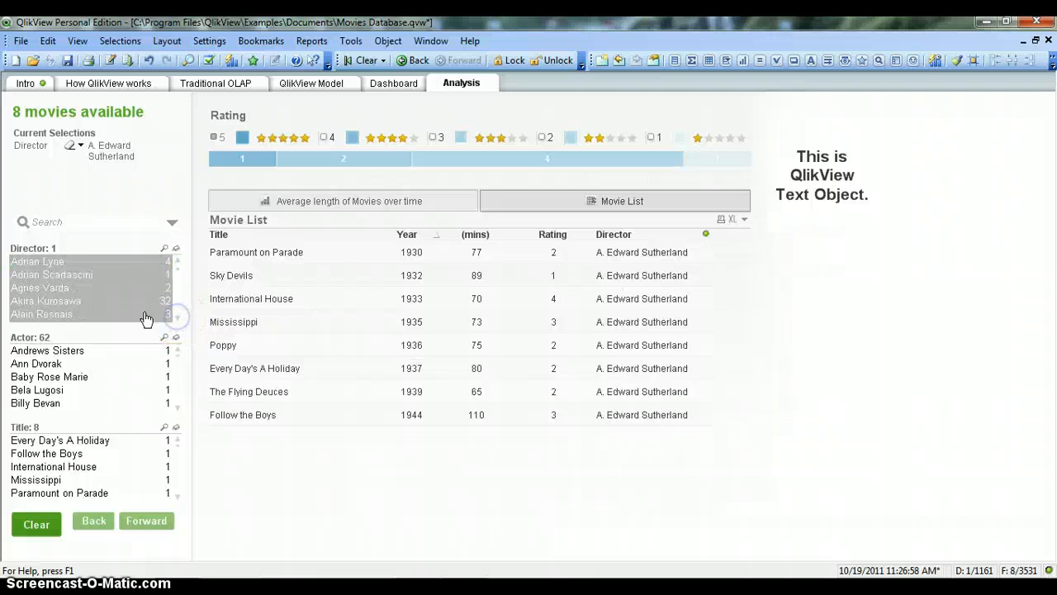
{"action": "left_click", "coordinate": [97, 304]}
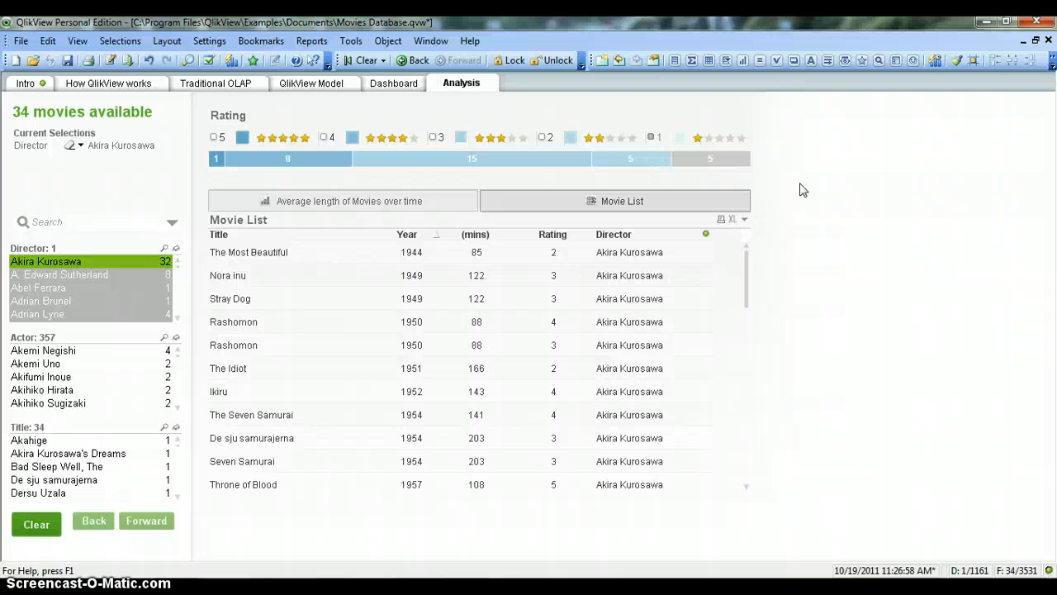
{"action": "left_click", "coordinate": [130, 273]}
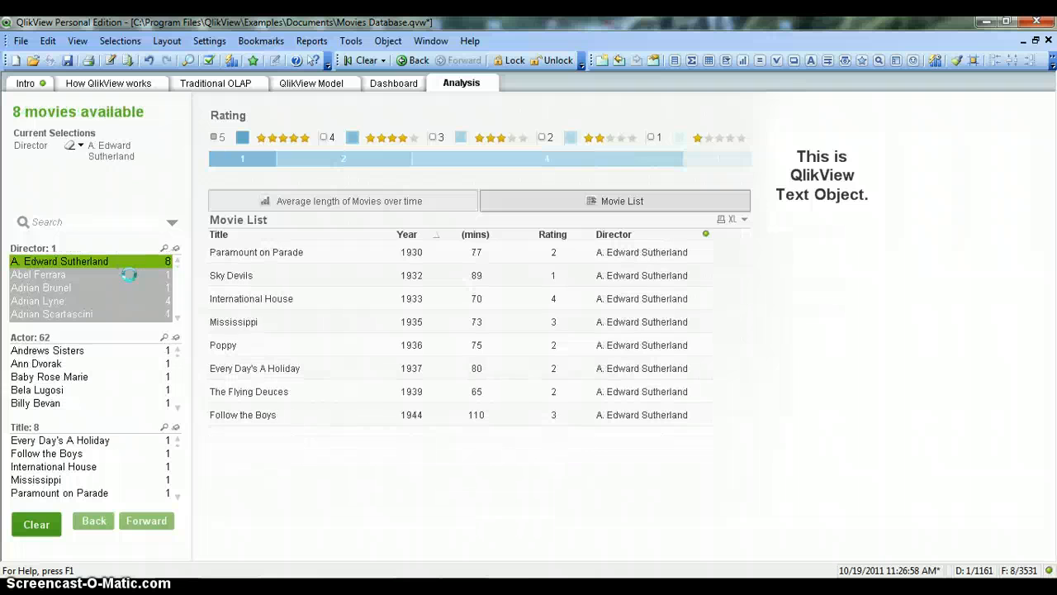
Step: Reopen the text object's properties, show its caption with the title text "Caption", and apply the change
{"action": "right_click", "coordinate": [822, 186]}
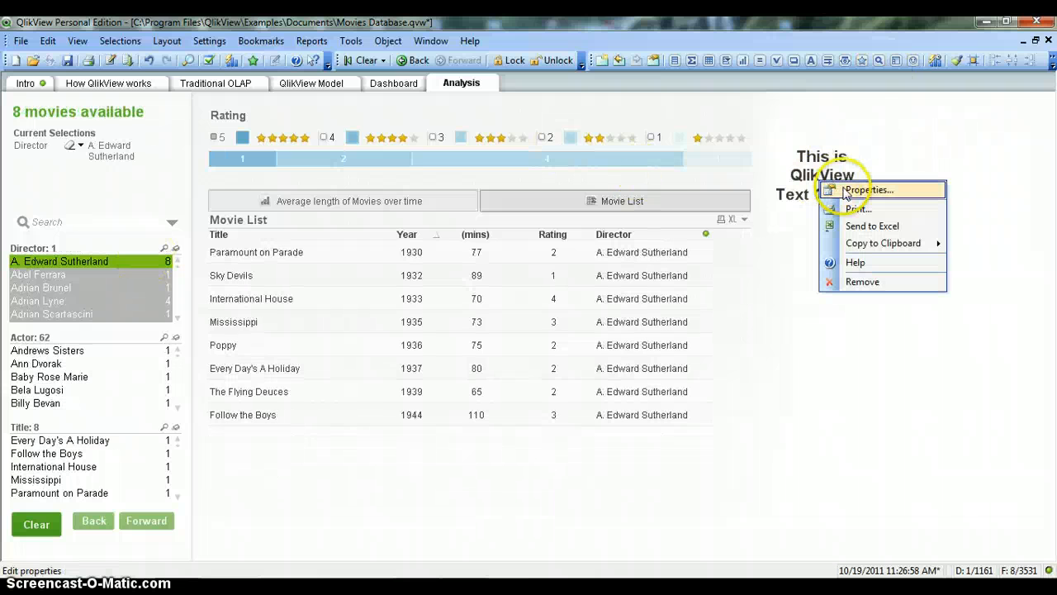
{"action": "left_click", "coordinate": [846, 191]}
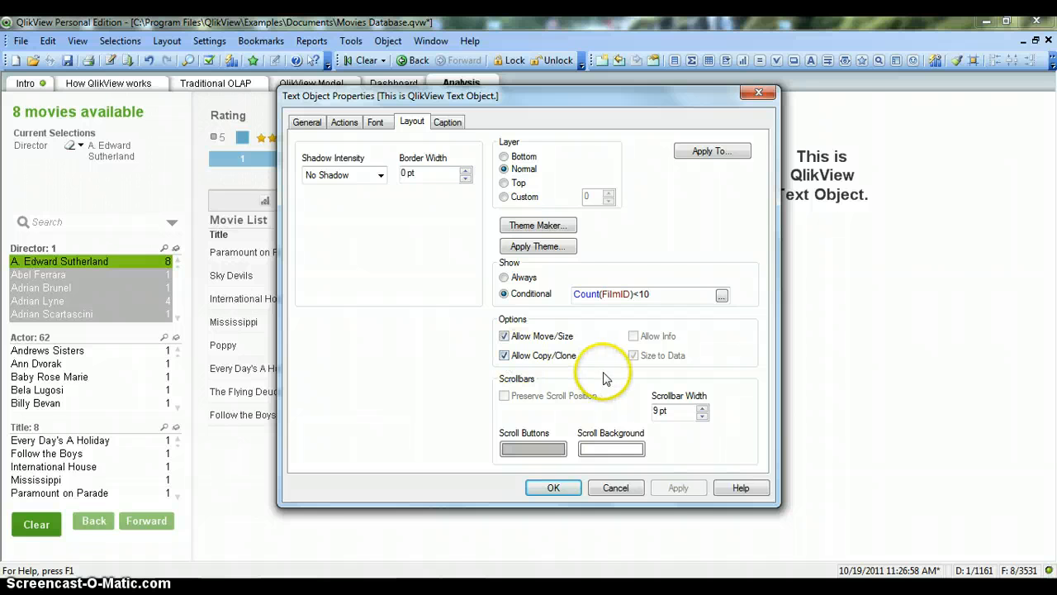
{"action": "left_click", "coordinate": [447, 123]}
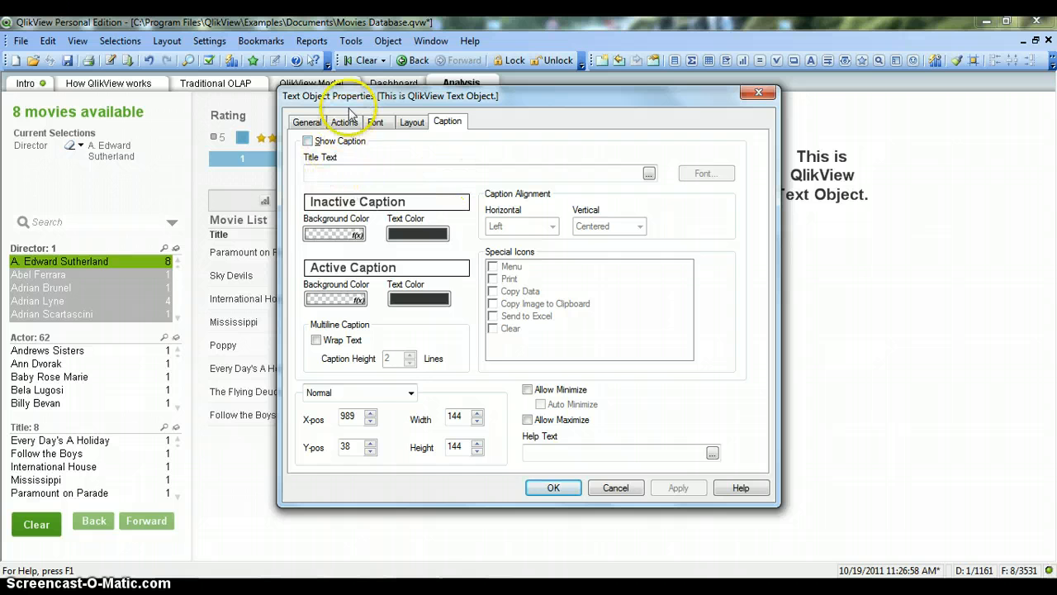
{"action": "left_click_drag", "start_coordinate": [359, 97], "coordinate": [282, 110]}
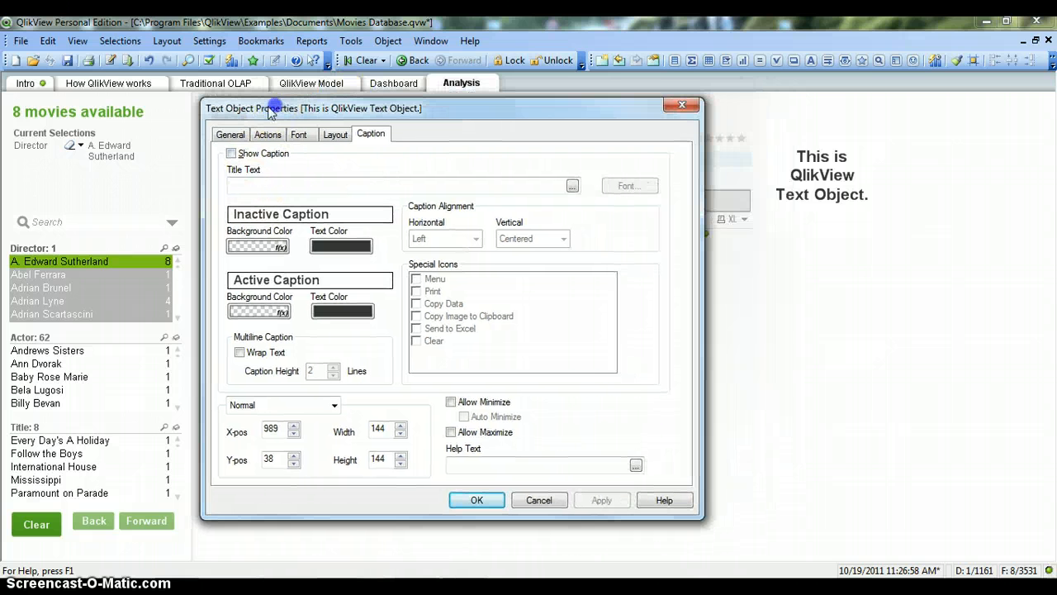
{"action": "left_click", "coordinate": [253, 155]}
{"action": "left_click", "coordinate": [258, 187]}
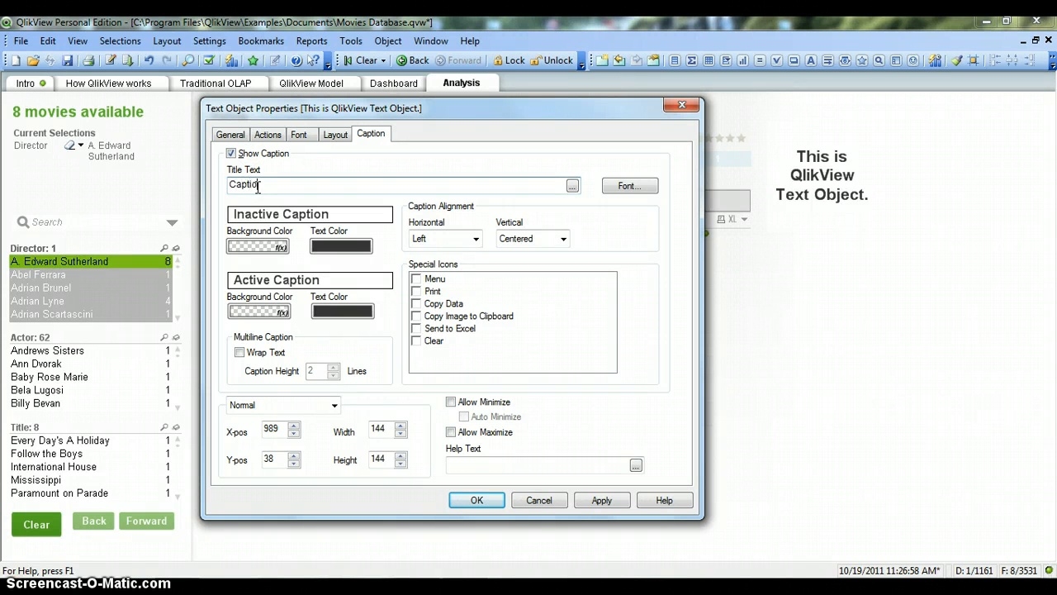
{"action": "left_click", "coordinate": [593, 501]}
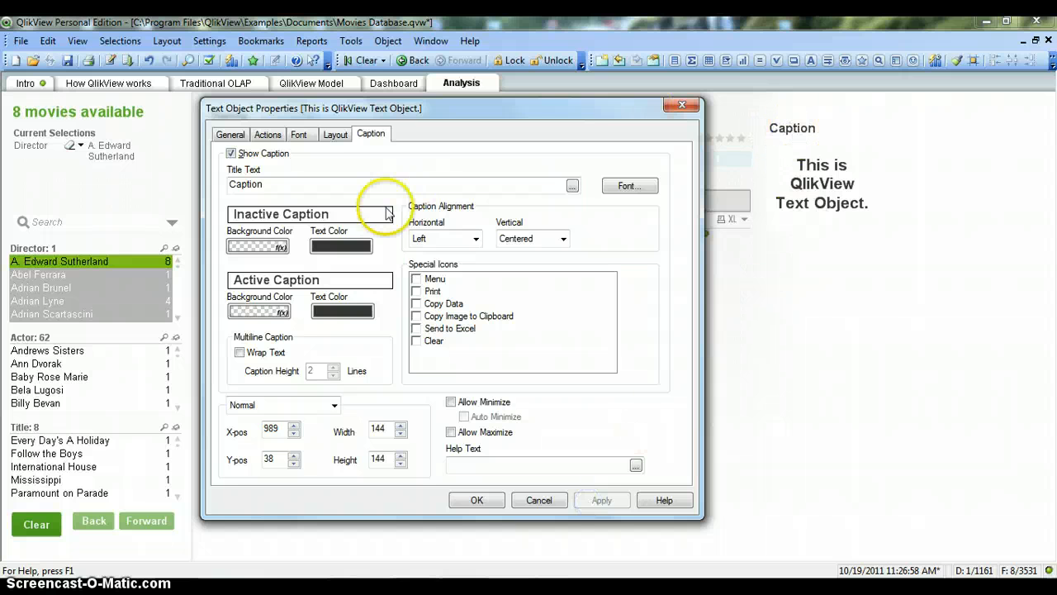
Step: Hide the text object's caption, apply the change, and enable Wrap Text for the multiline caption
{"action": "left_click", "coordinate": [269, 157]}
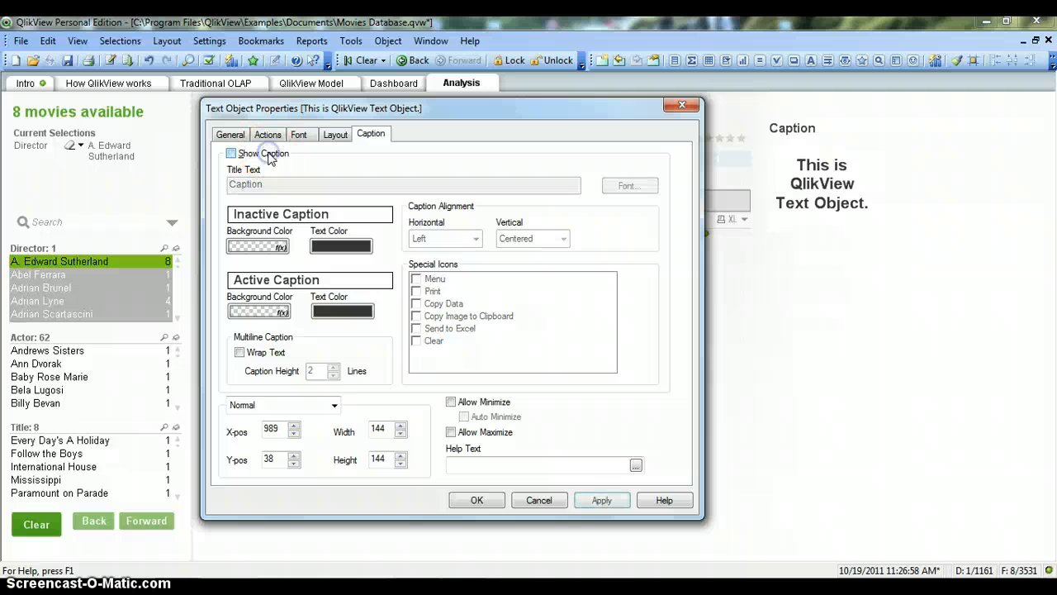
{"action": "left_click", "coordinate": [610, 502]}
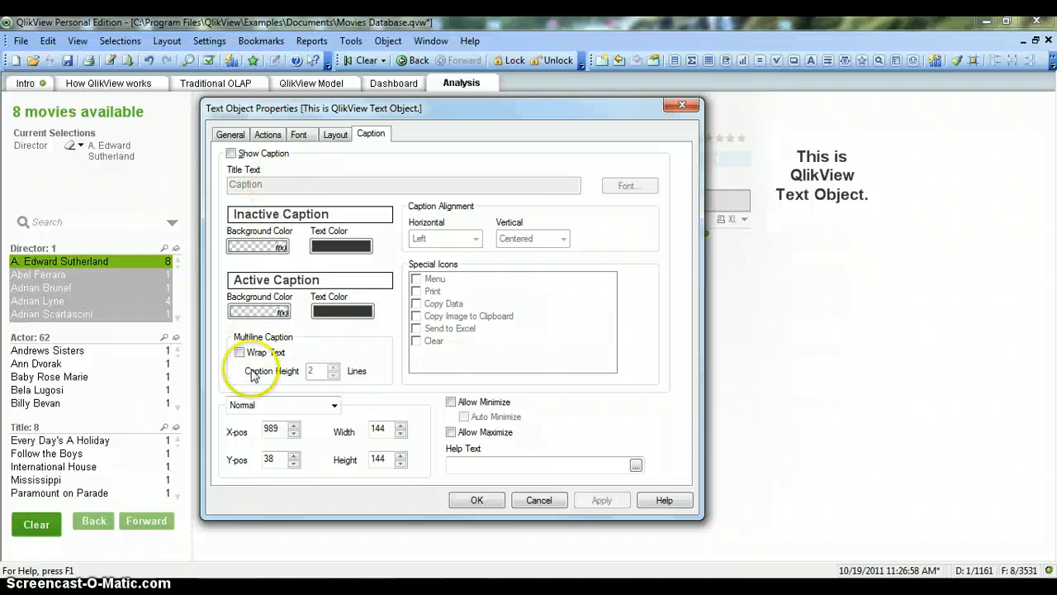
{"action": "left_click", "coordinate": [258, 355]}
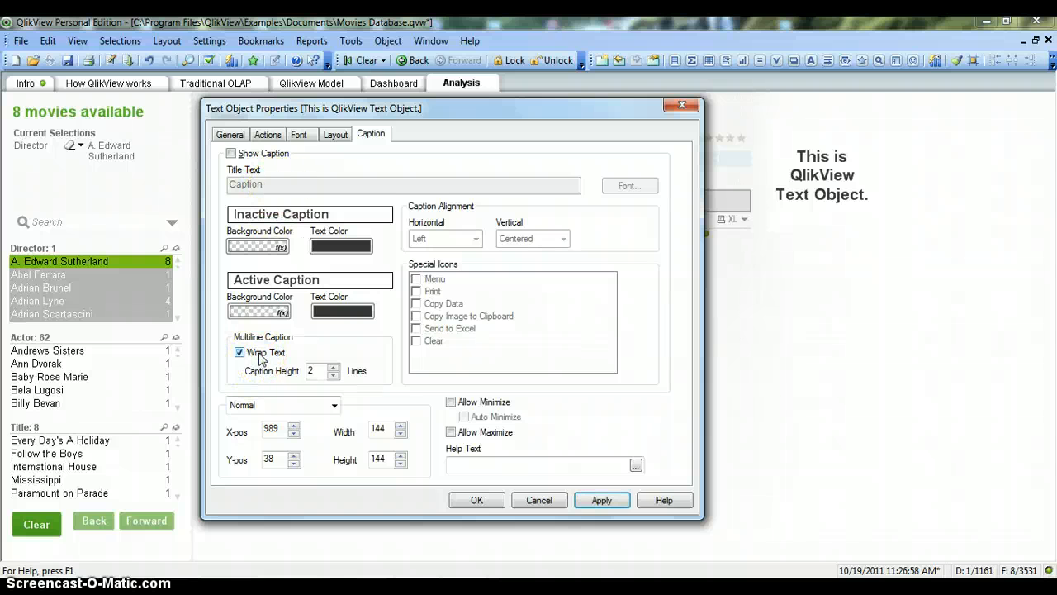